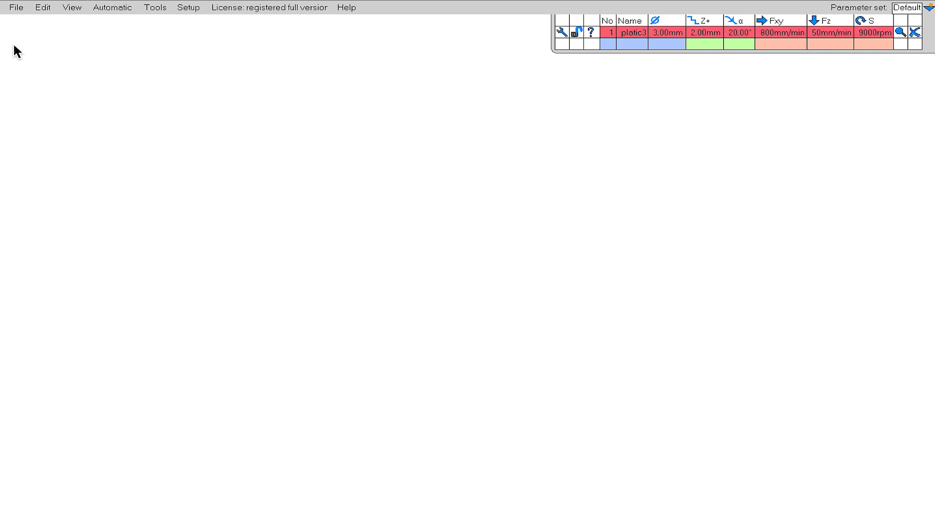
Load the 2d(L1)2.dxf layout of L-shaped parts with holes
click(17, 7)
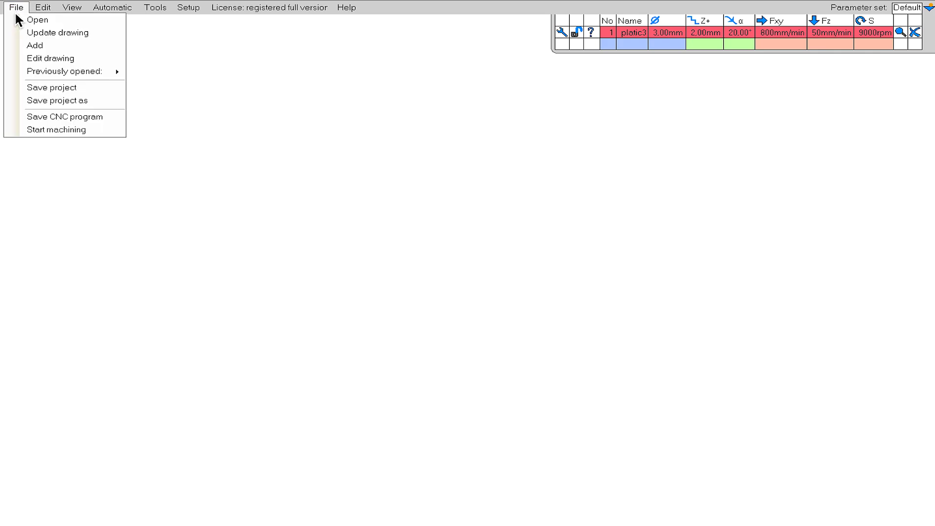
click(63, 20)
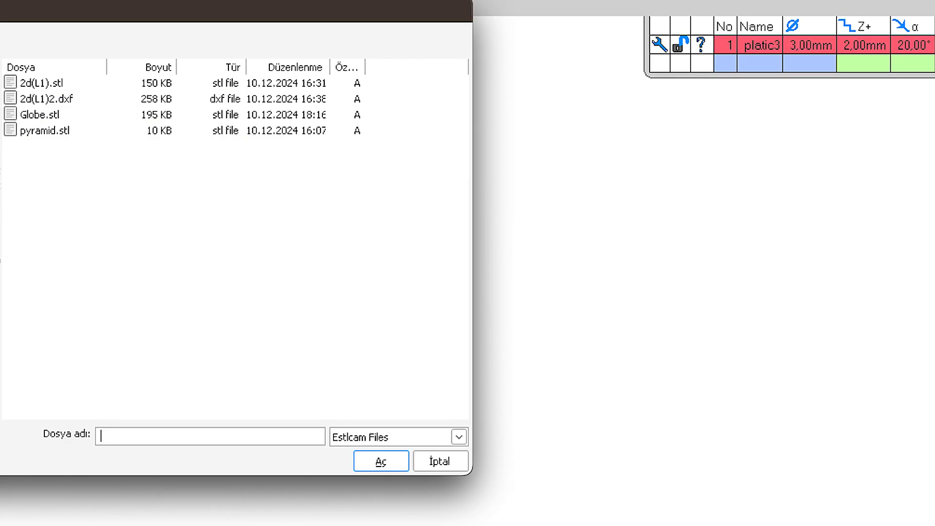
click(45, 99)
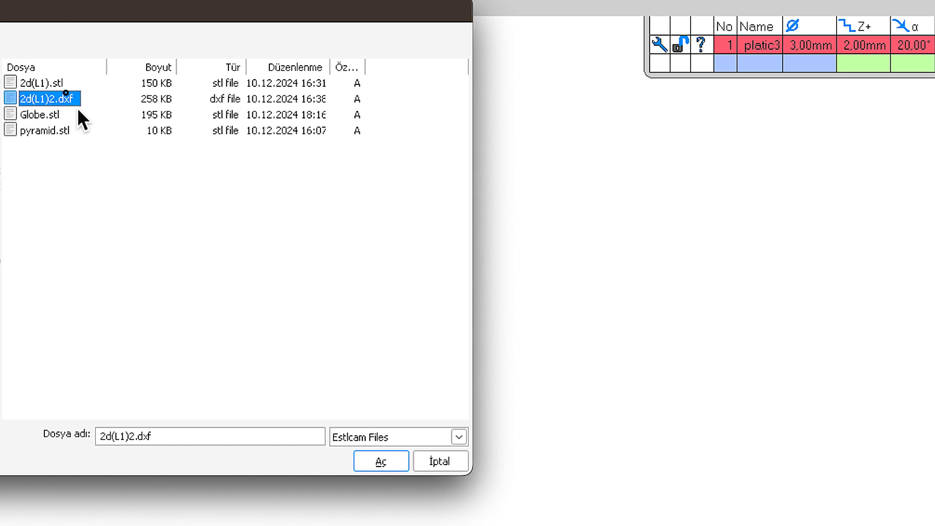
click(372, 462)
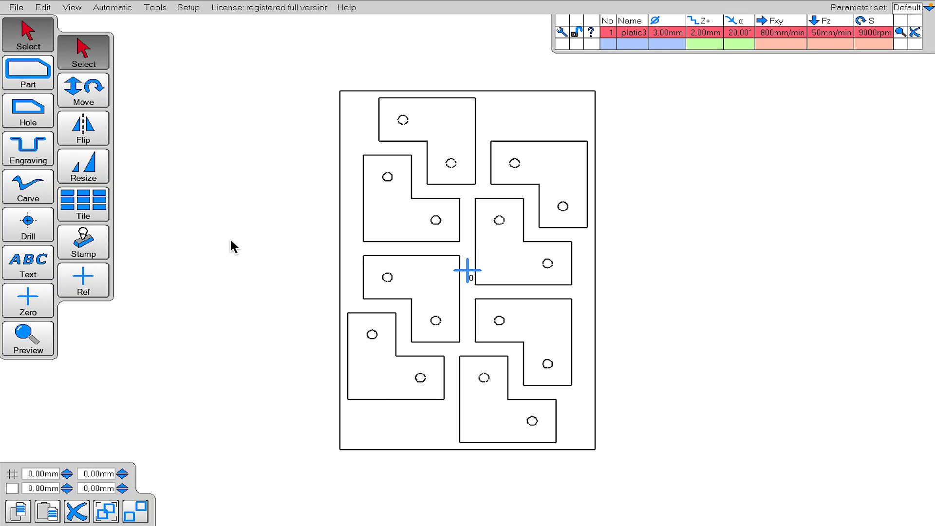
Open the pyramid.stl model for machining
click(17, 8)
click(18, 26)
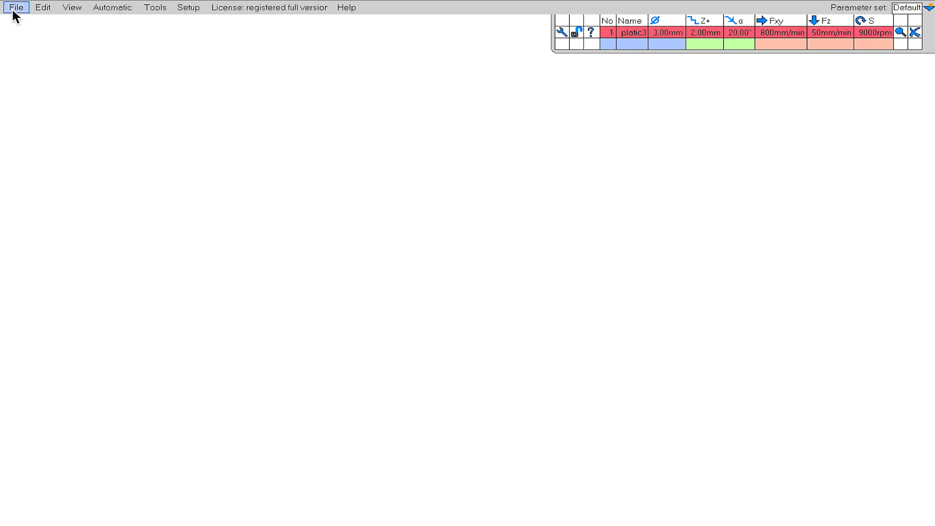
click(13, 11)
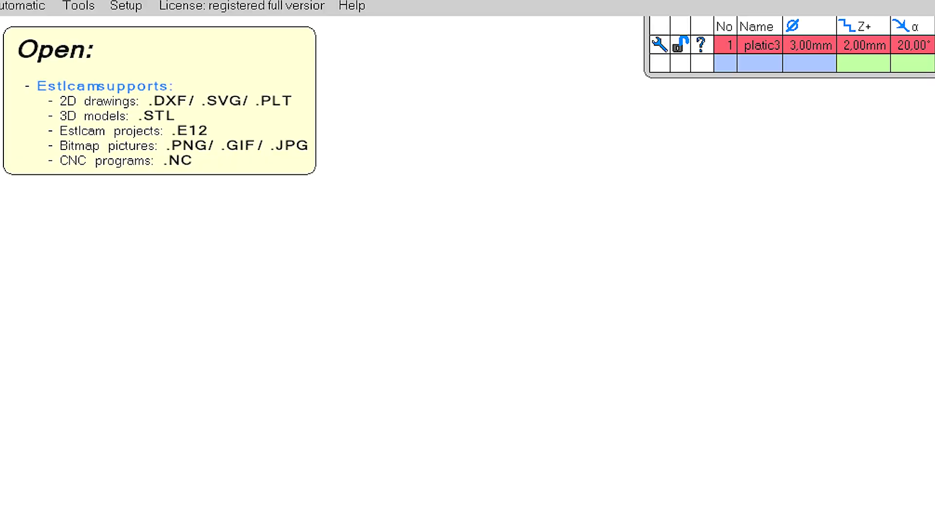
click(59, 22)
click(43, 131)
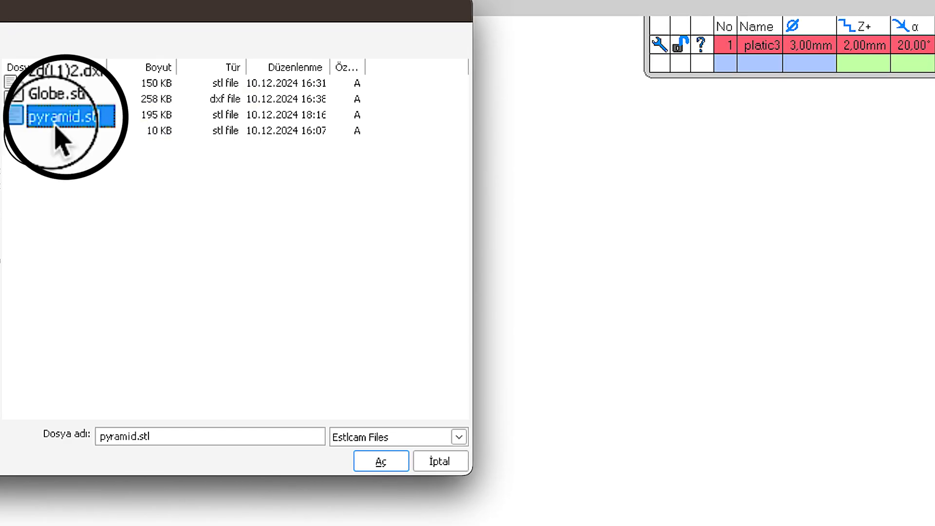
click(372, 463)
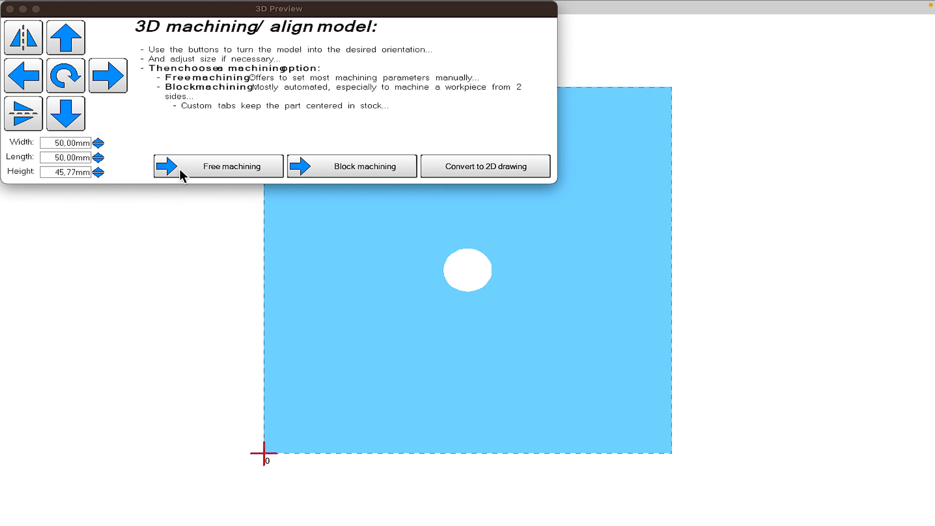
Rotate the pyramid model, return it to top view and close the alignment window
click(69, 45)
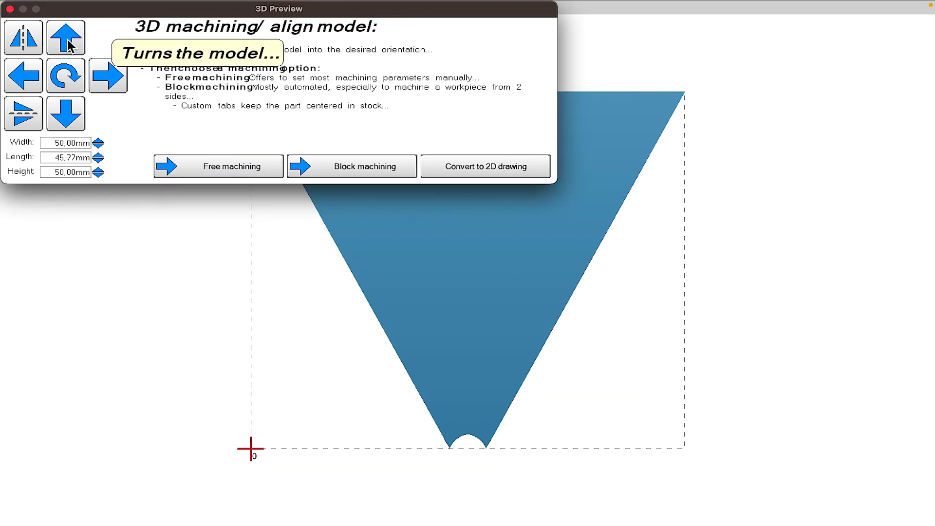
click(69, 45)
click(68, 45)
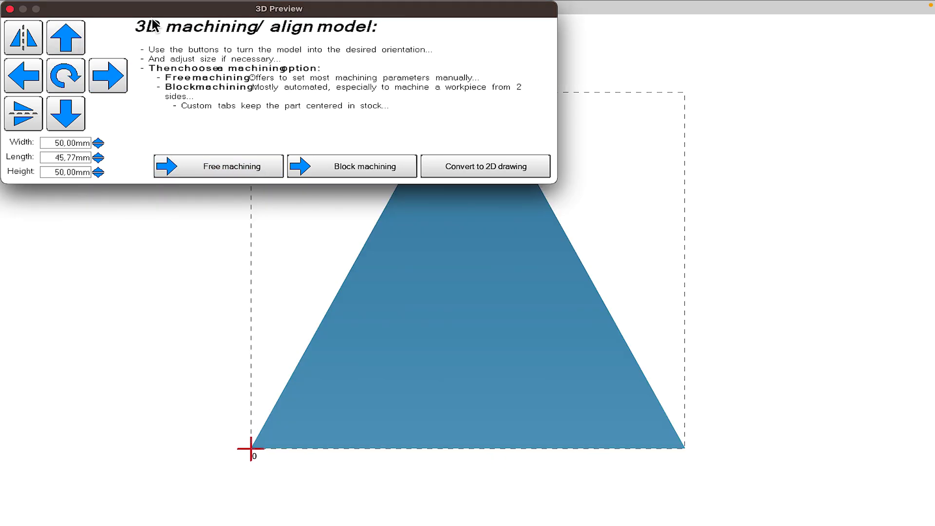
mouse_move(162, 23)
mouse_down()
mouse_move(209, 174)
mouse_move(391, 235)
mouse_move(458, 211)
mouse_move(158, 33)
mouse_up()
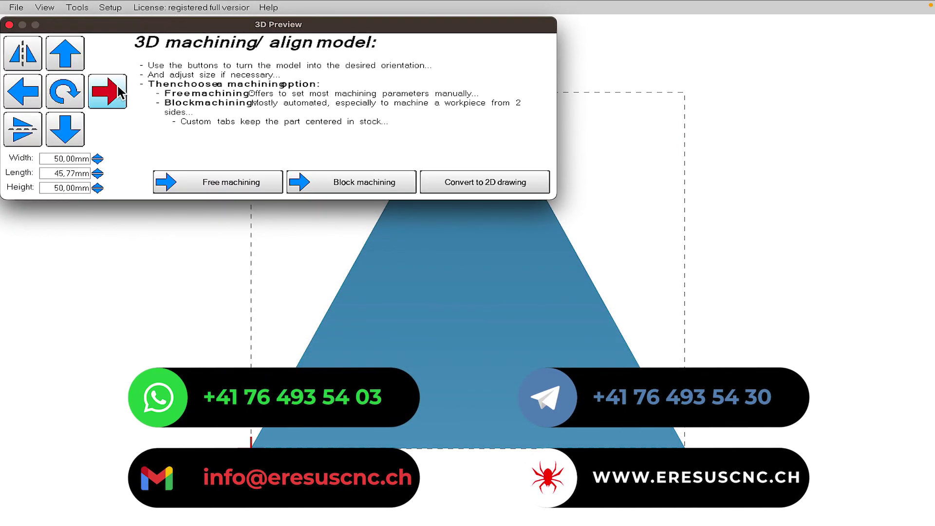
click(78, 131)
click(475, 188)
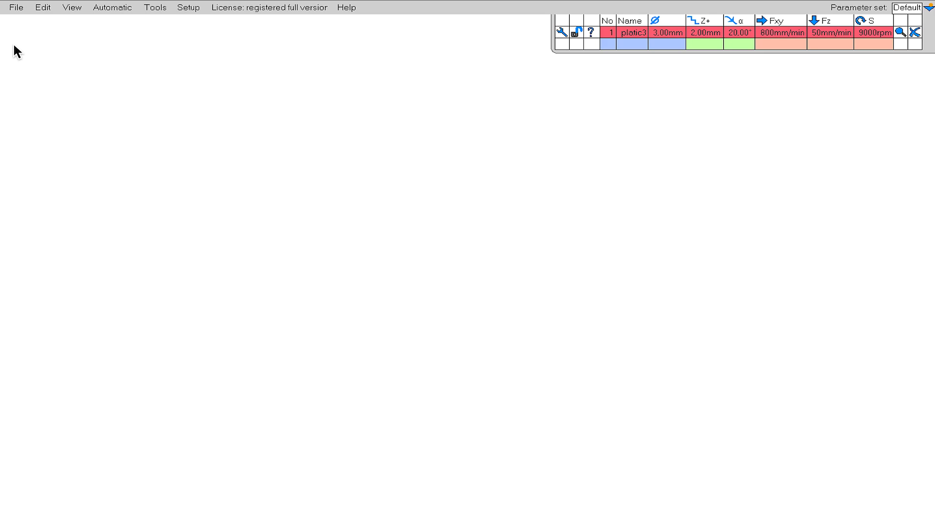
Open 2d(L1)2.dxf and shift the sheet of parts to the left
click(16, 8)
click(39, 72)
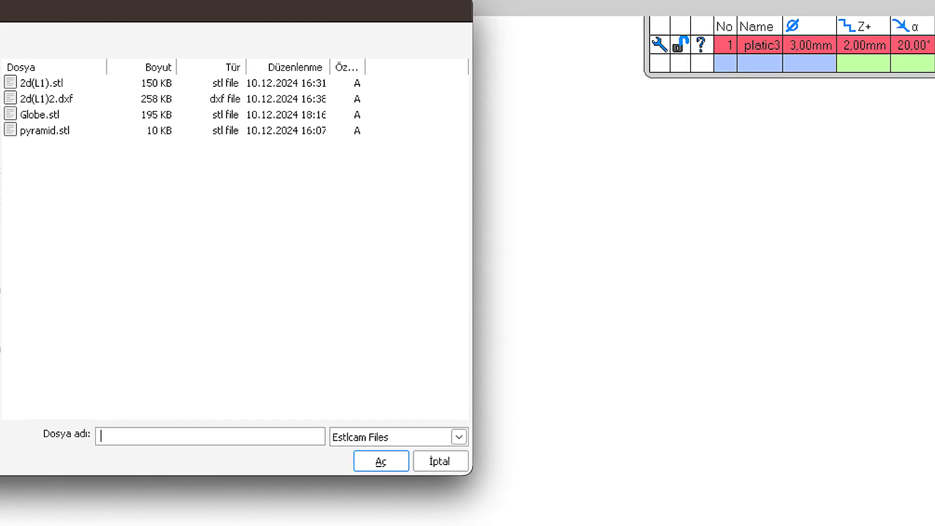
click(71, 100)
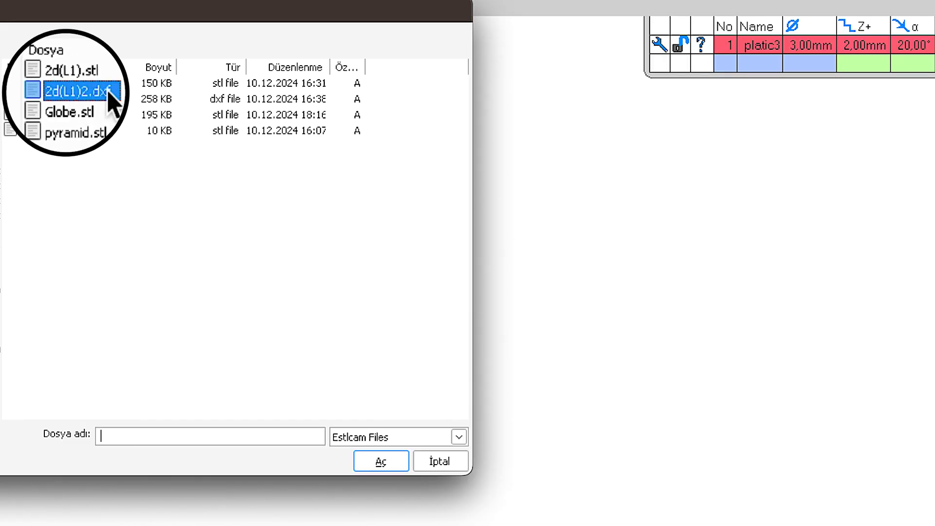
click(71, 100)
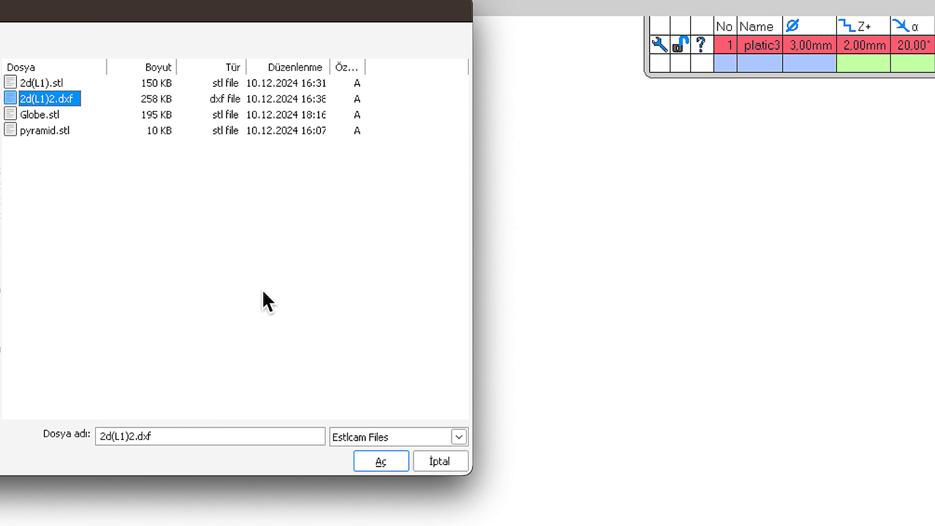
click(379, 463)
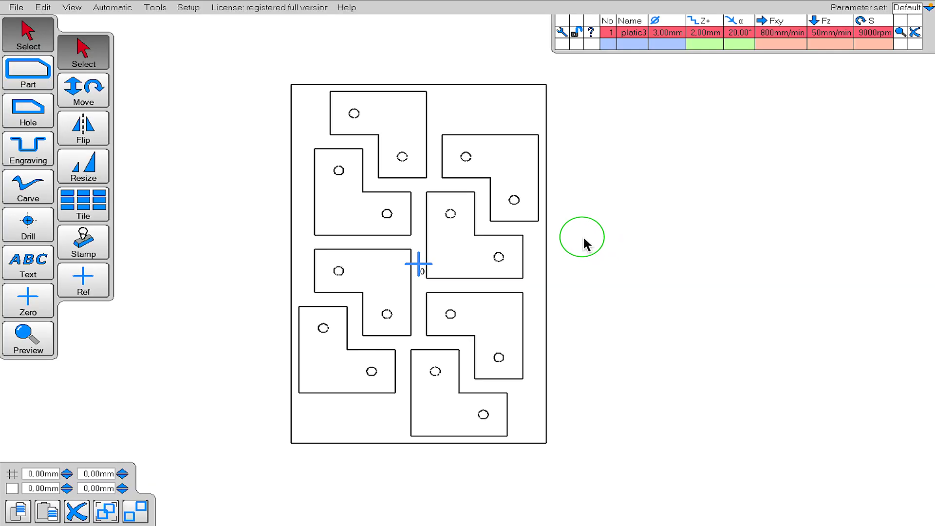
right_drag(585, 244, 444, 232)
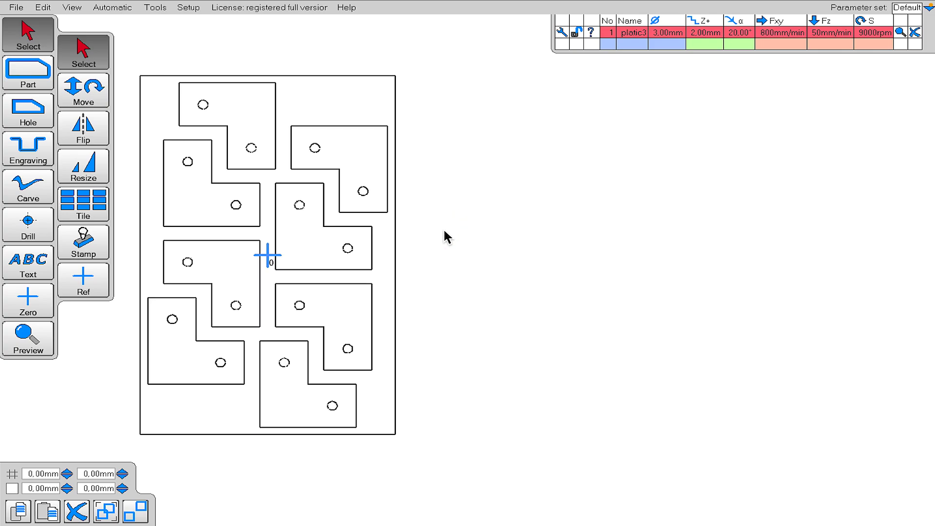
Add tool A4 with 4 mm diameter and 1.5 mm depth per pass
click(595, 45)
text(A4)
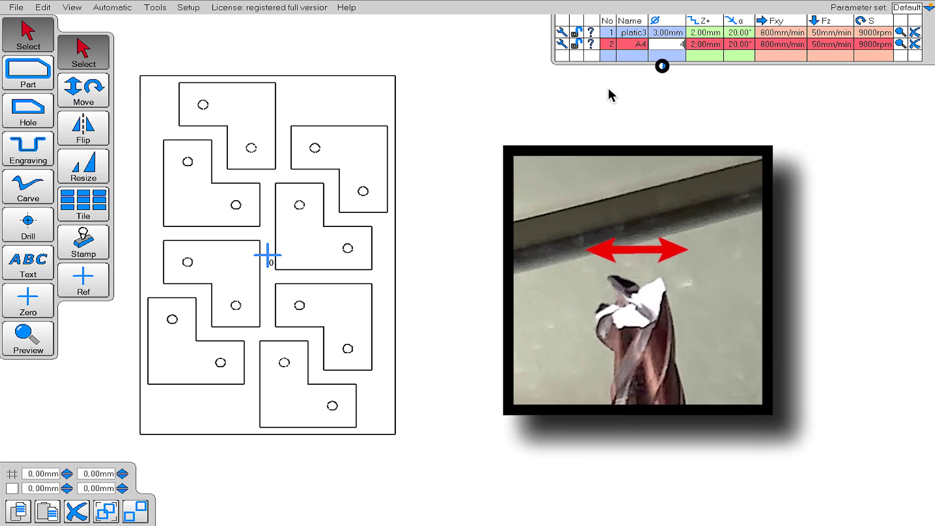
key(Tab)
key(BackSpace)
text(4)
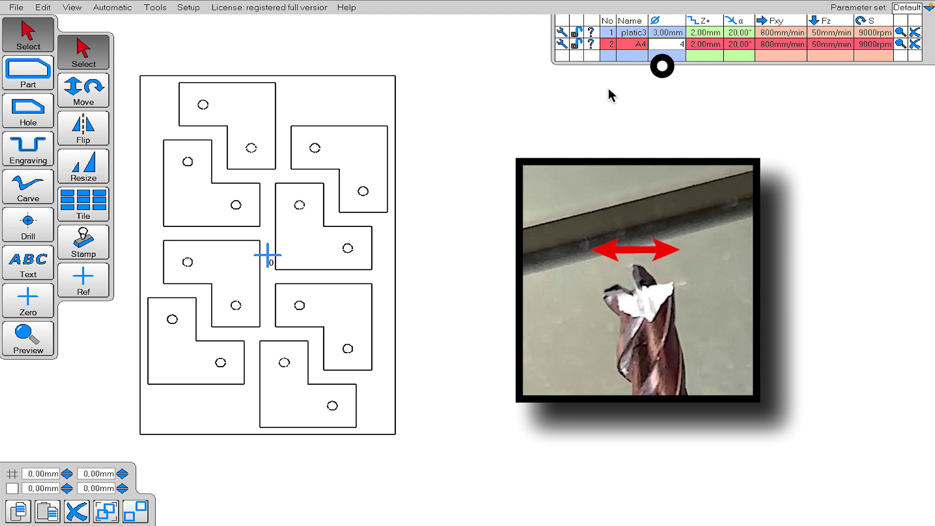
key(Tab)
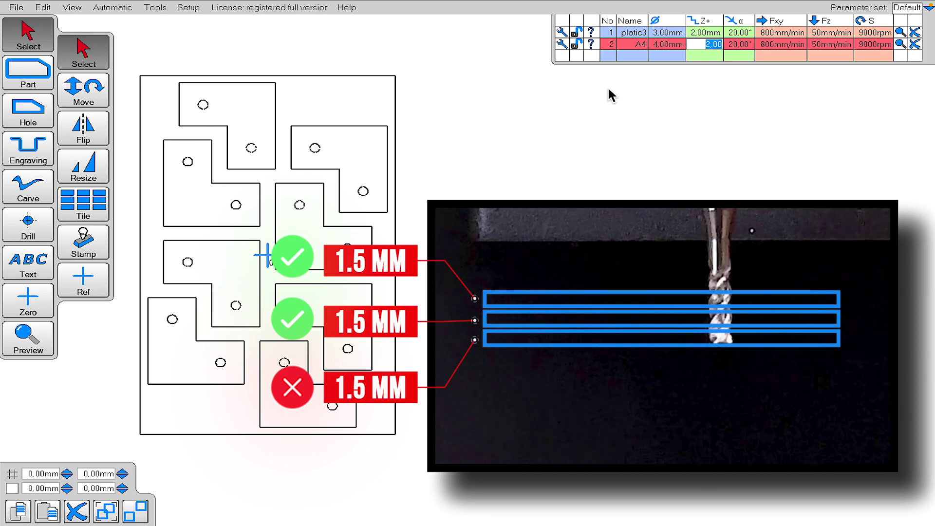
text(1.)
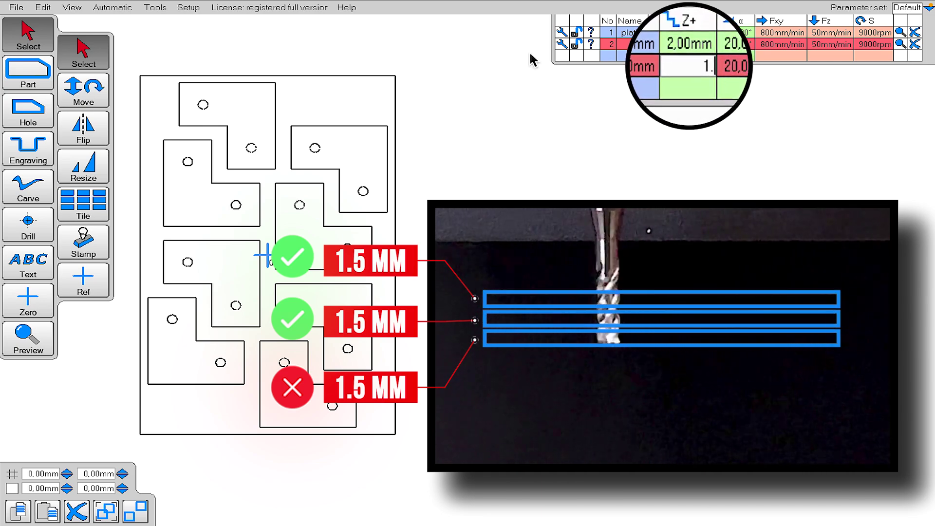
text(5)
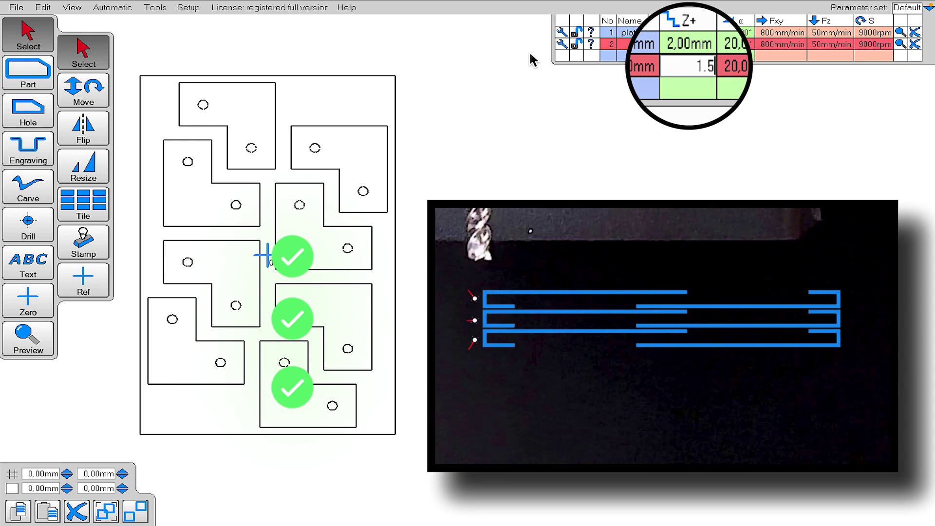
key(Tab)
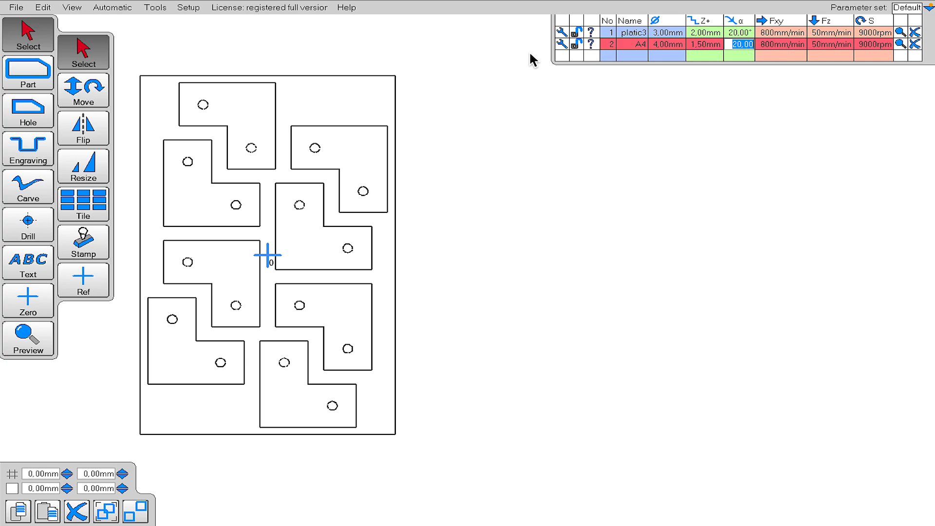
Set A4's angle to 20°, feed 600 mm/min, plunge 100 mm/min and spindle 16500 rpm
text(20)
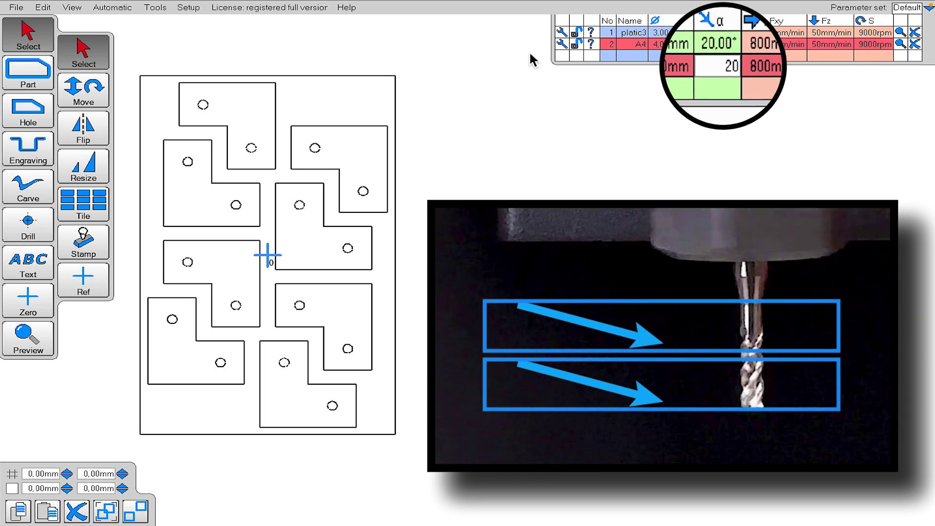
key(Tab)
text(6)
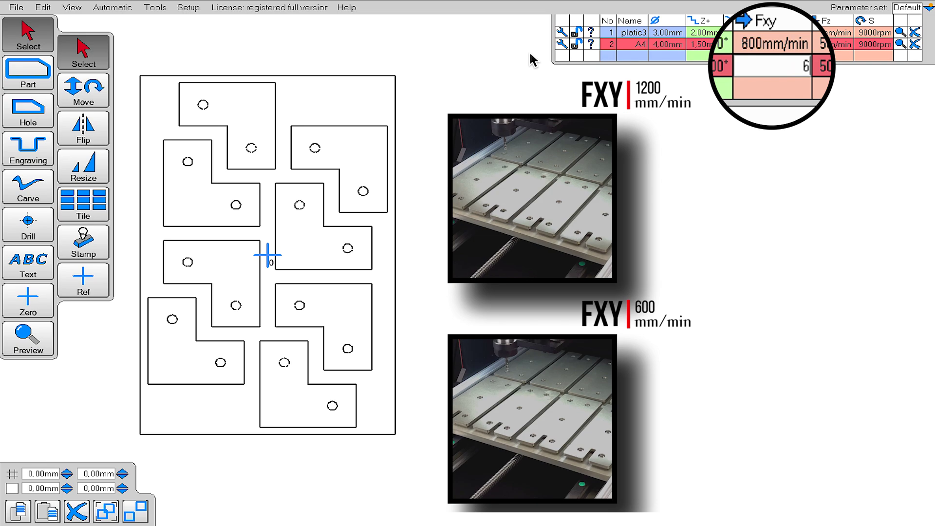
text(0)
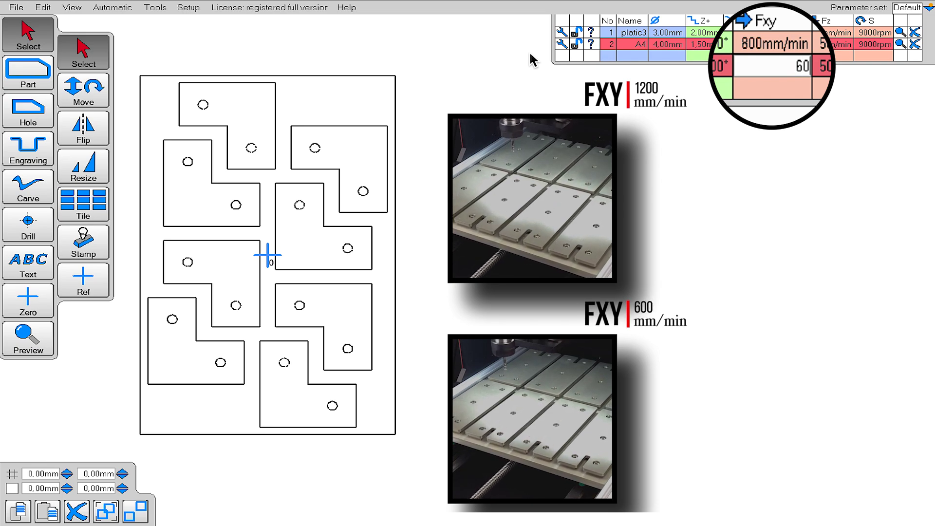
text(0mm/min)
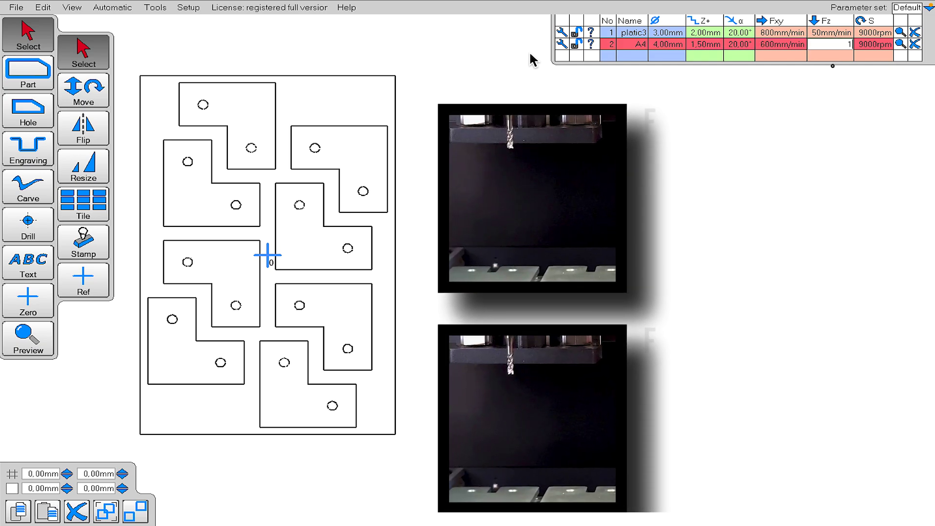
key(Tab)
text(100)
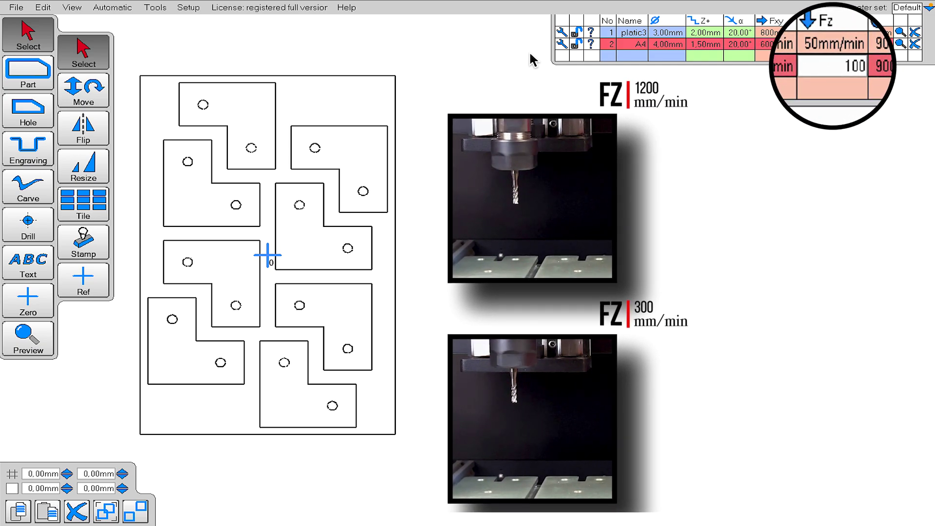
key(Tab)
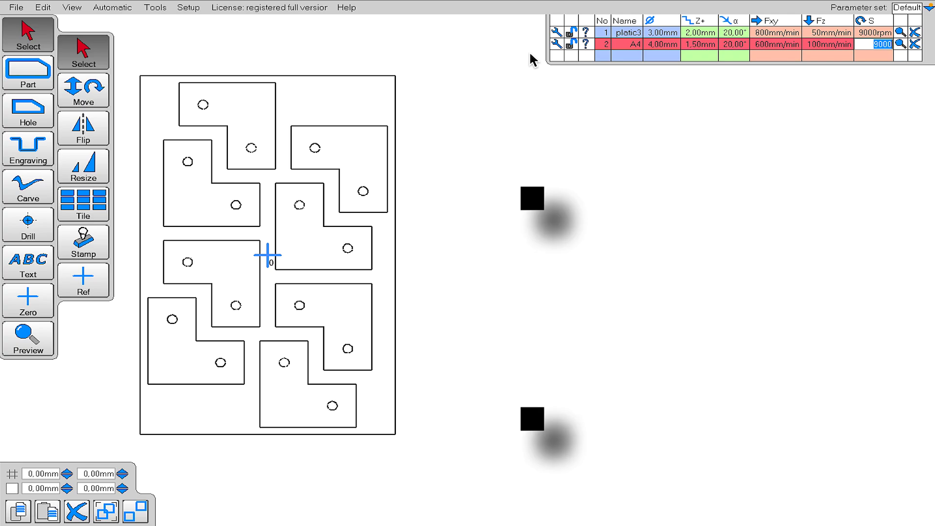
text(165)
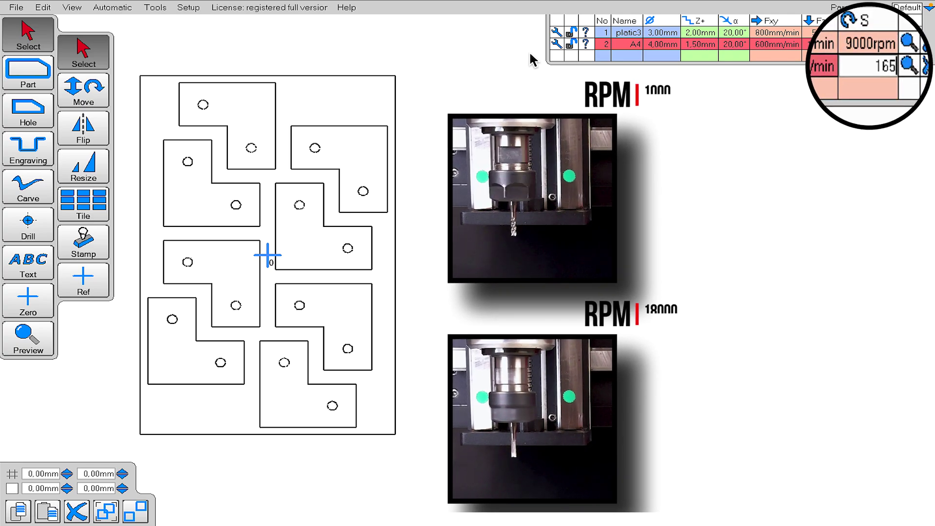
text(0)
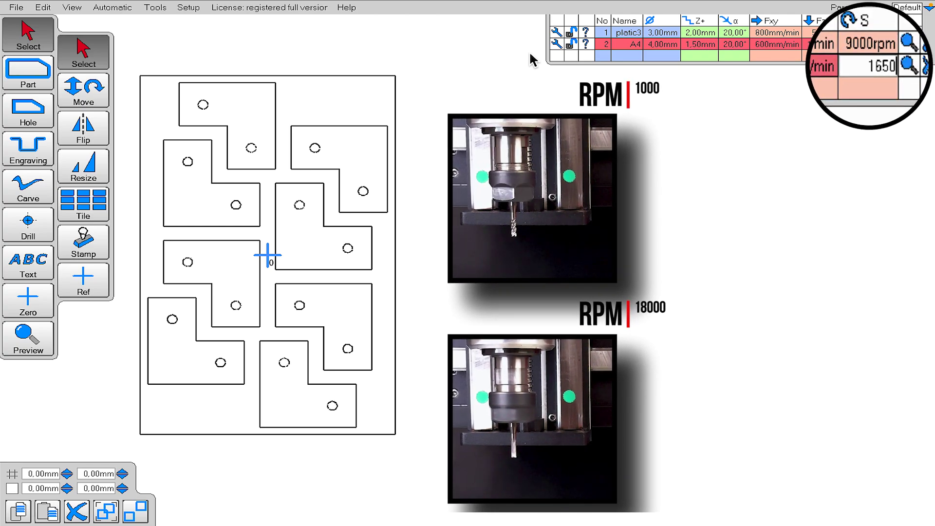
text(0)
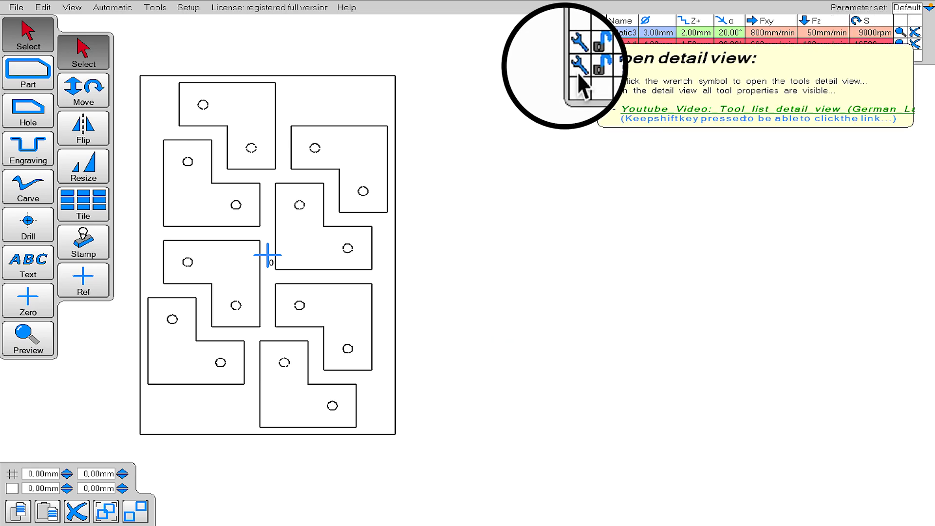
In A4's Edit tool dialog, set the number of flutes to 3
click(552, 44)
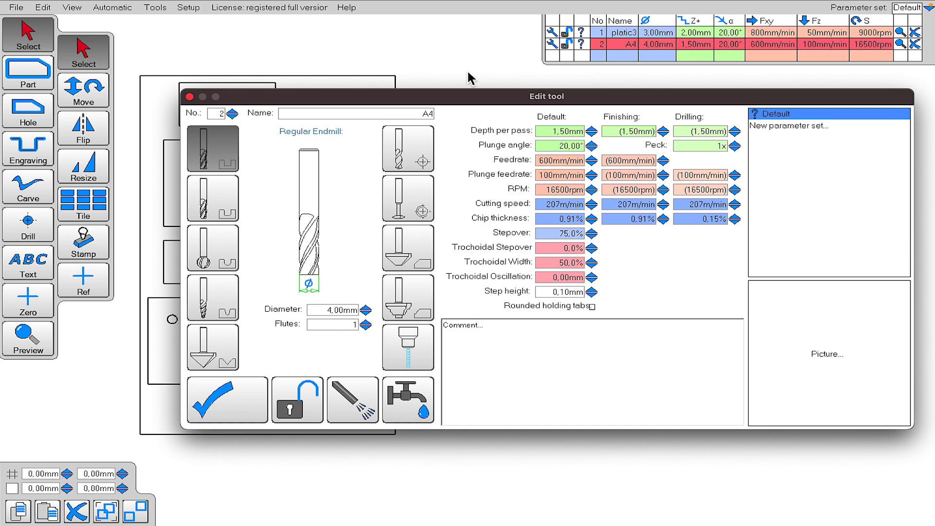
drag(493, 100, 425, 78)
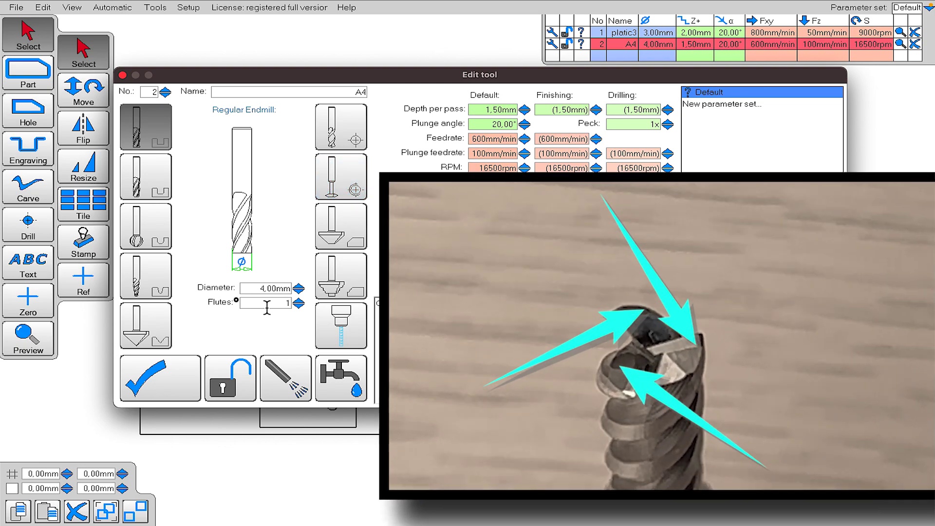
click(265, 304)
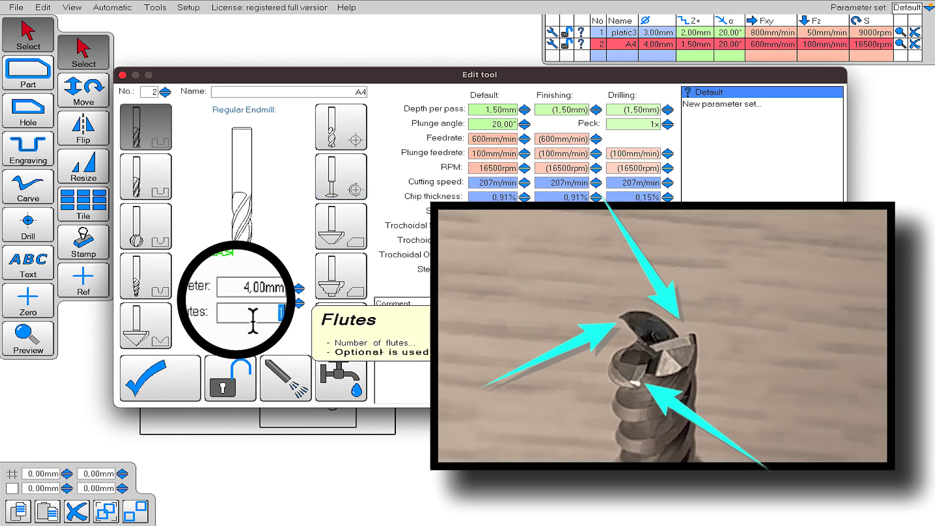
text(3)
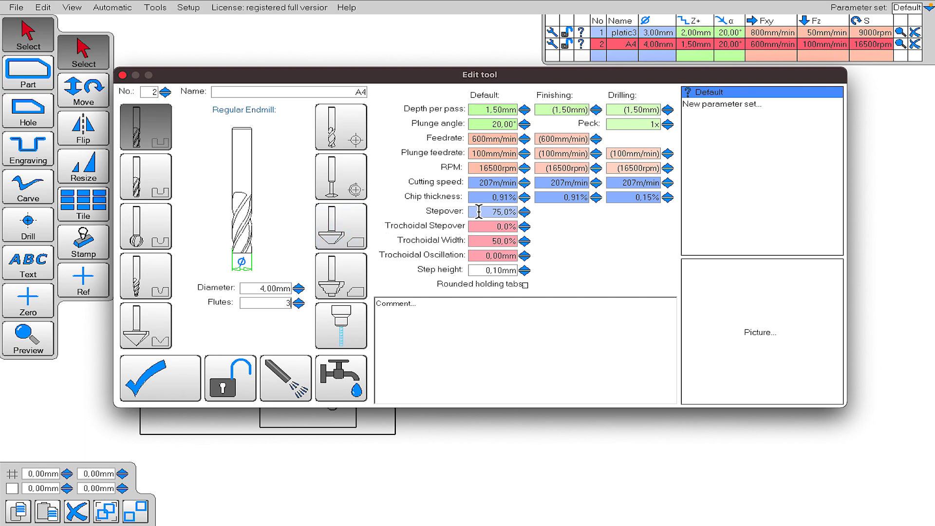
Enter 65% as the A4 tool's stepover in the Edit tool dialog
mouse_move(482, 216)
click(485, 214)
text(65)
key(Return)
mouse_move(496, 228)
mouse_move(490, 247)
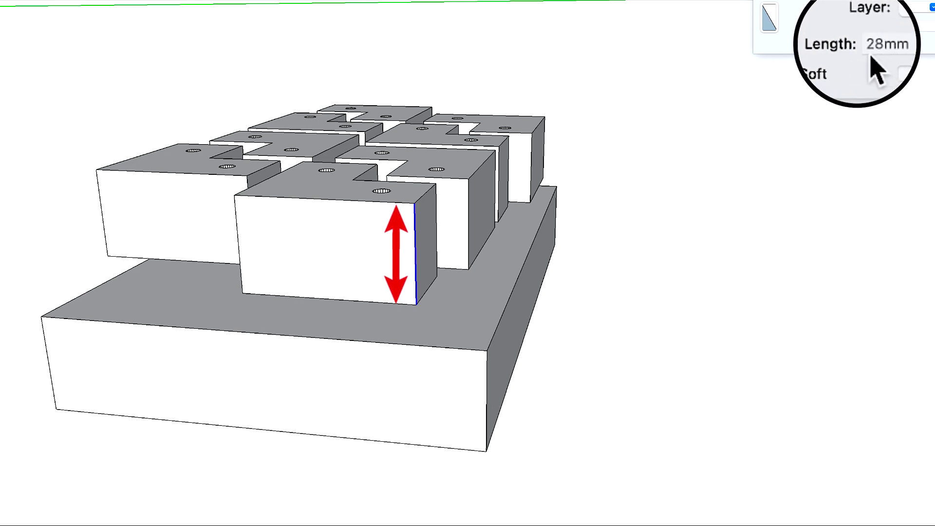
Measure the base block's height in SketchUp and reframe the view
click(487, 373)
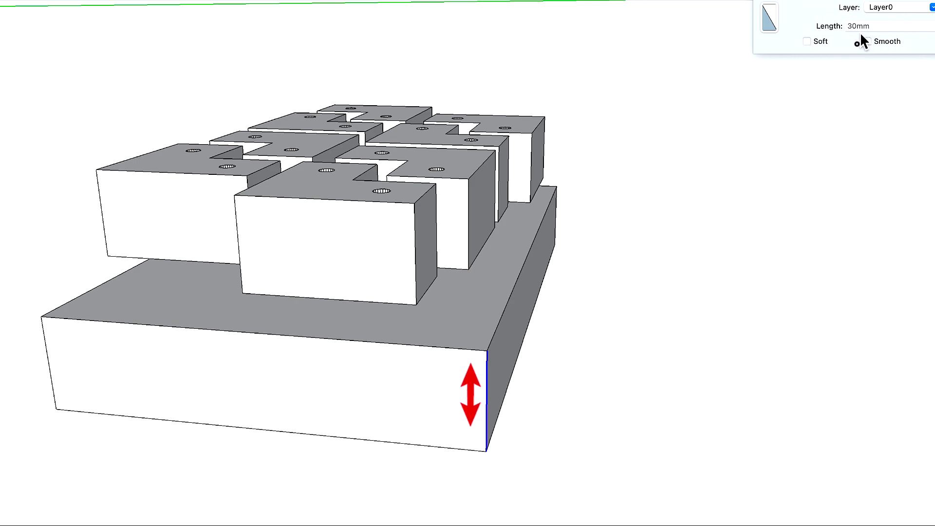
click(597, 266)
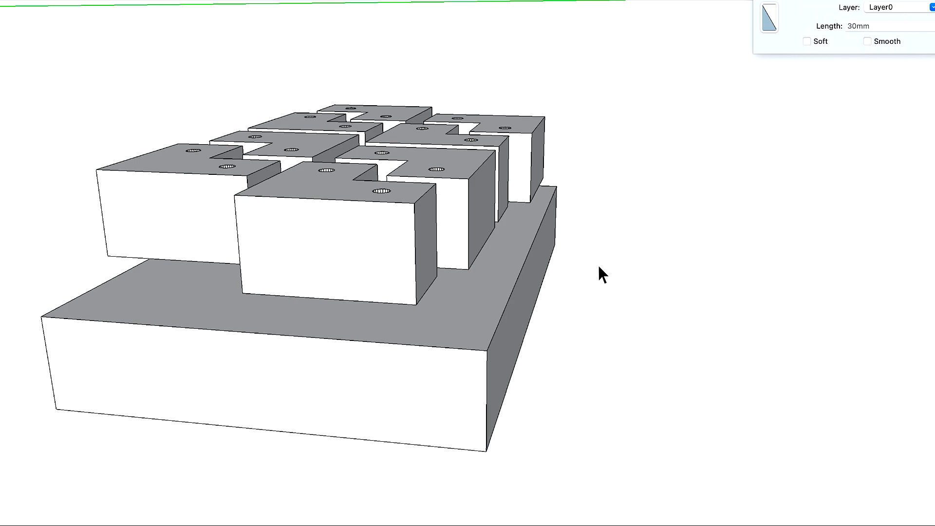
middle_drag(597, 265, 345, 179)
scroll(341, 178, down, 3)
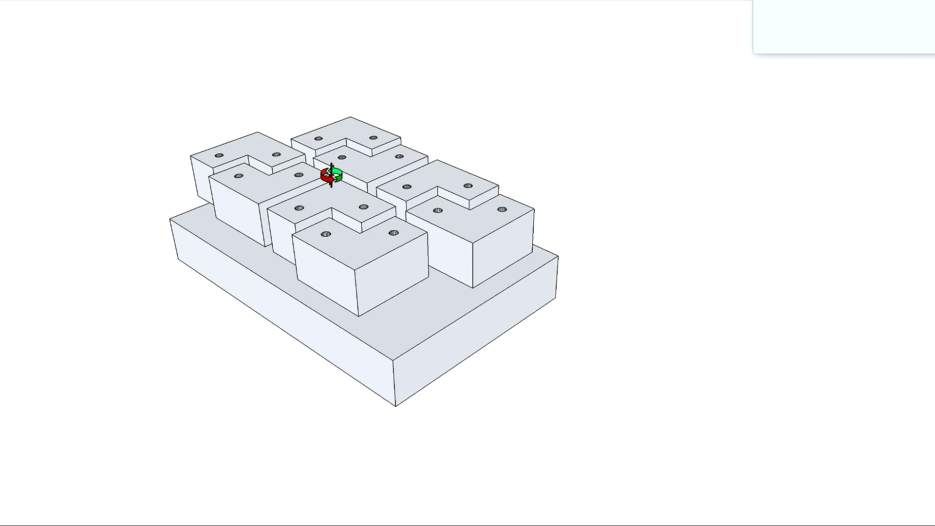
shift+middle_drag(587, 167, 435, 218)
Move the stock base block beside the L-shaped parts
click(352, 346)
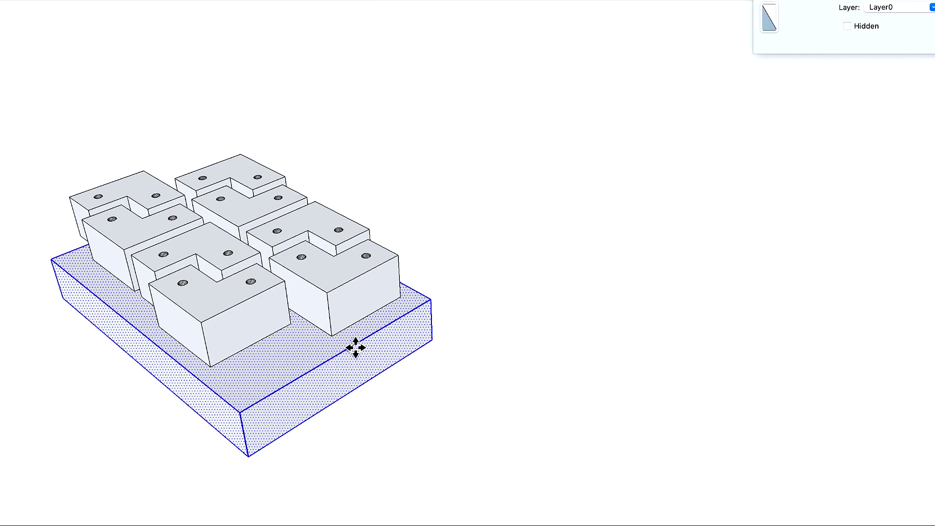
click(355, 347)
click(756, 267)
key(space)
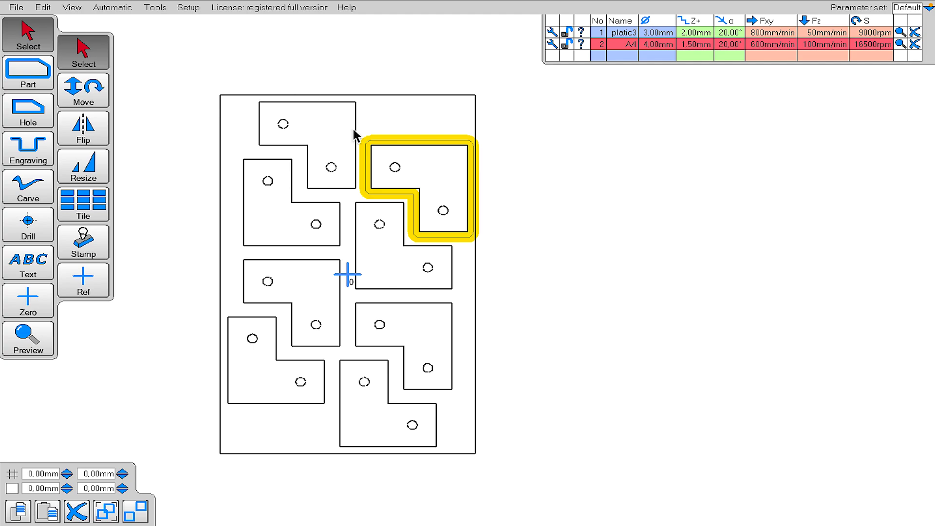
Give the top-left L-part an outside part cut and the middle-left one a hole cut
click(382, 140)
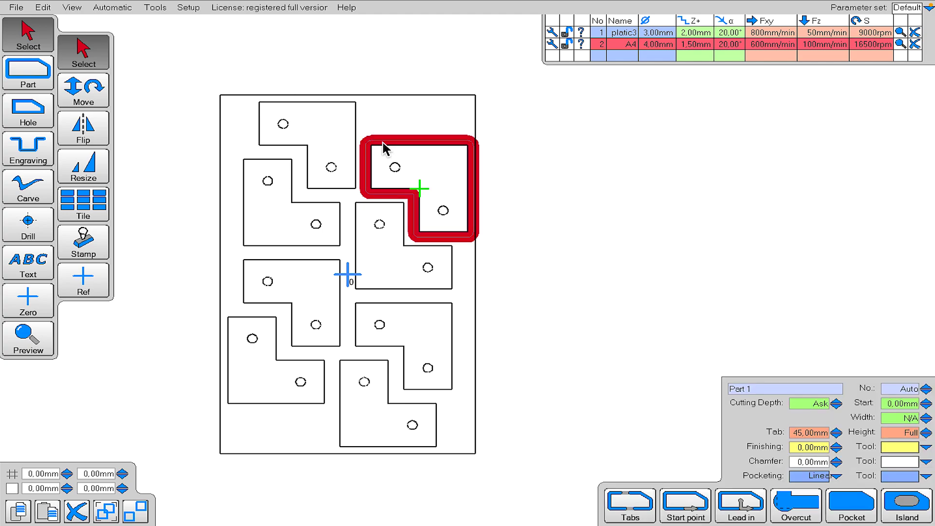
click(27, 80)
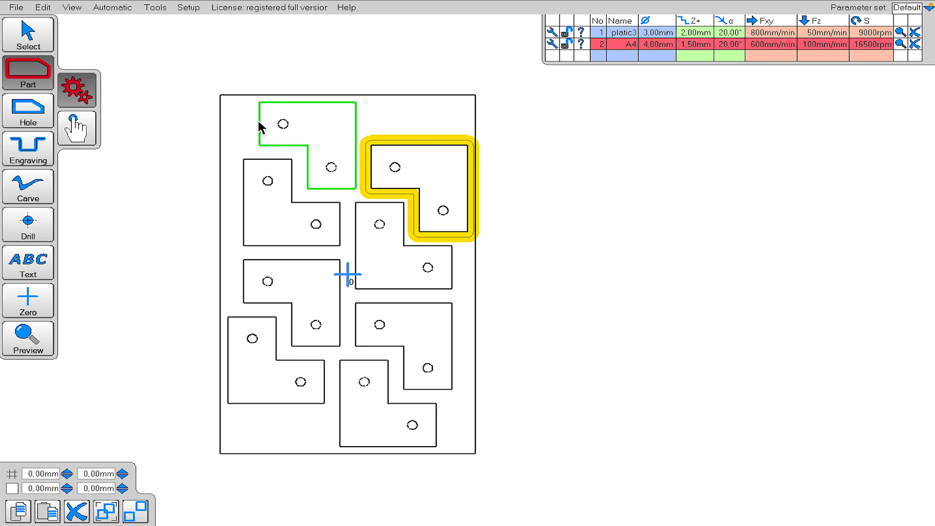
click(262, 127)
click(26, 123)
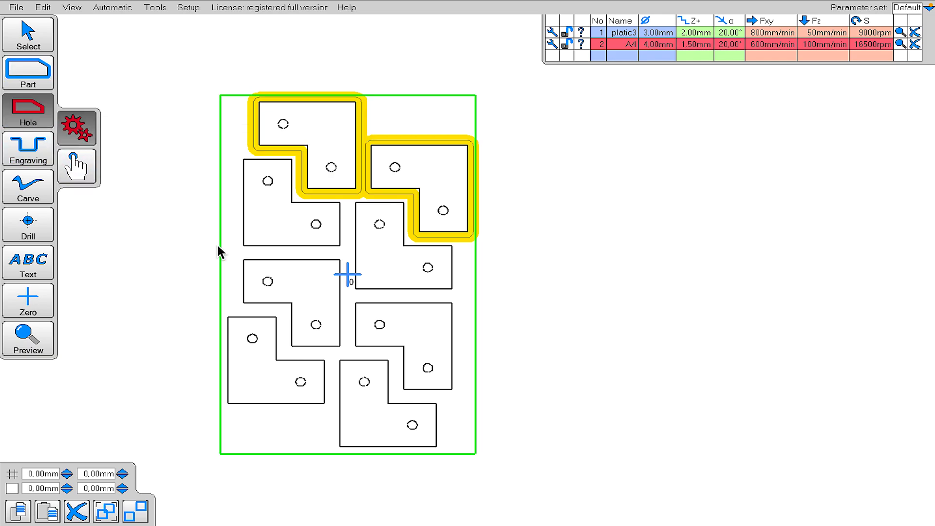
click(247, 262)
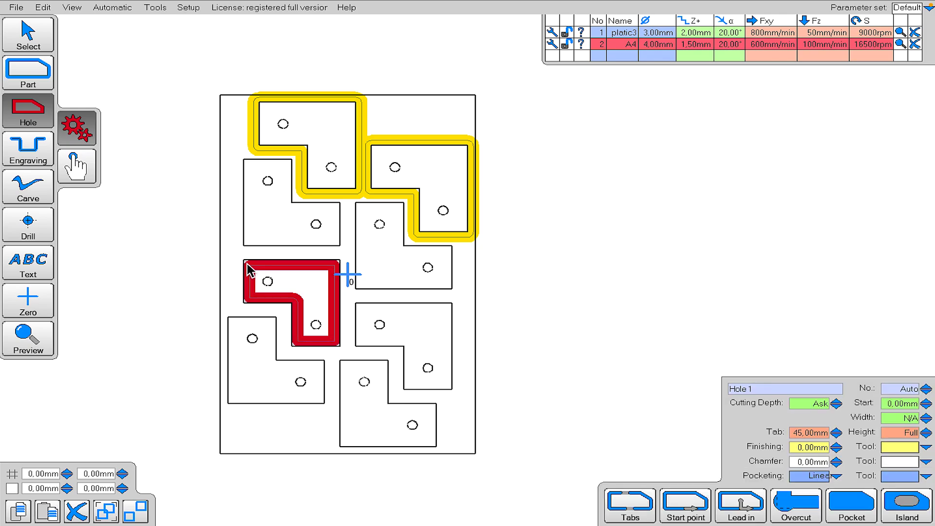
Add an engraving toolpath along another L-part's outline
click(32, 156)
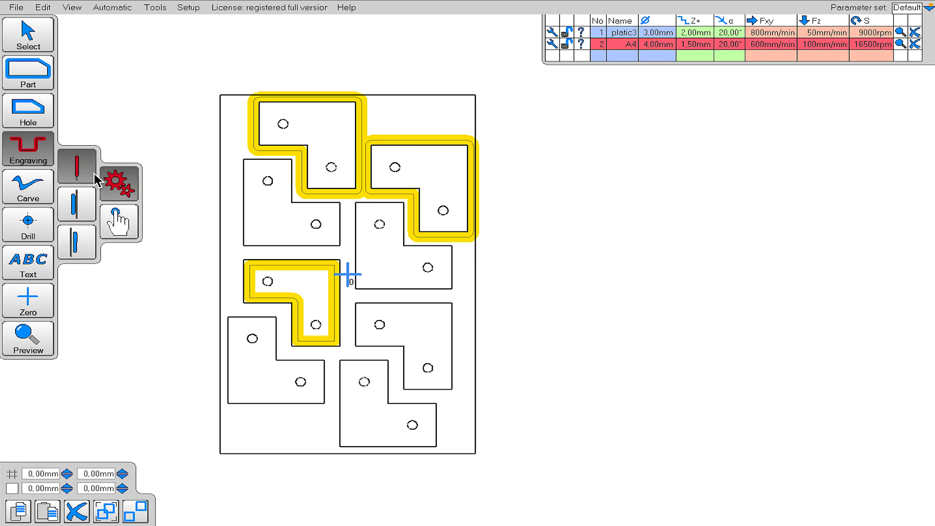
click(392, 310)
click(393, 307)
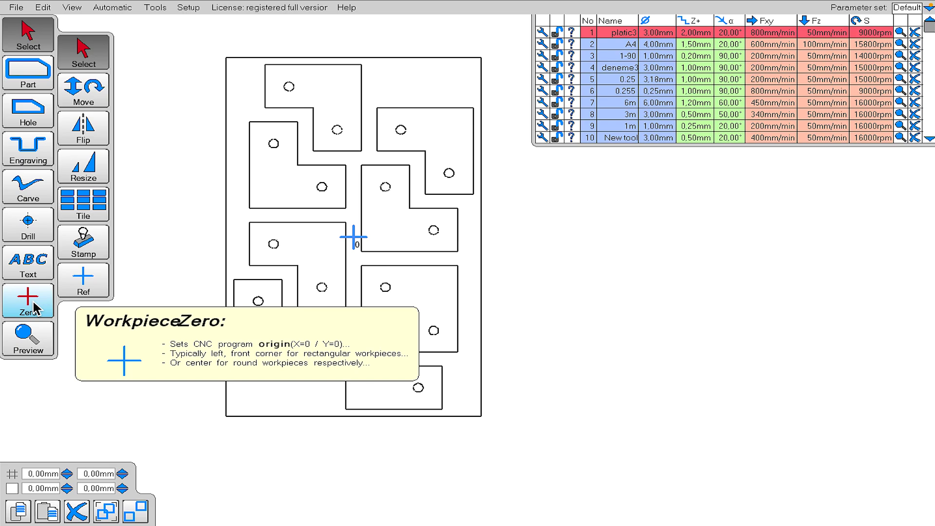
Place the workpiece zero at the sheet's bottom-left corner, then test part corners
click(27, 303)
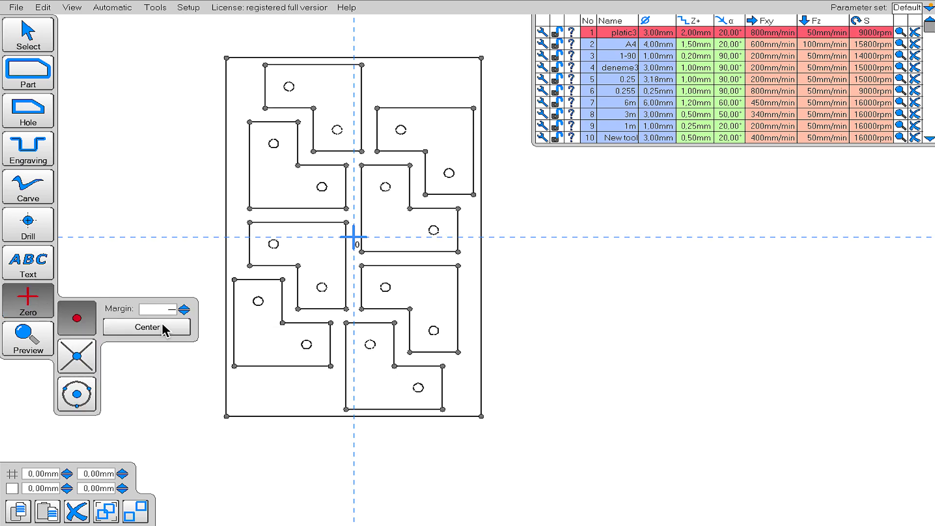
click(226, 416)
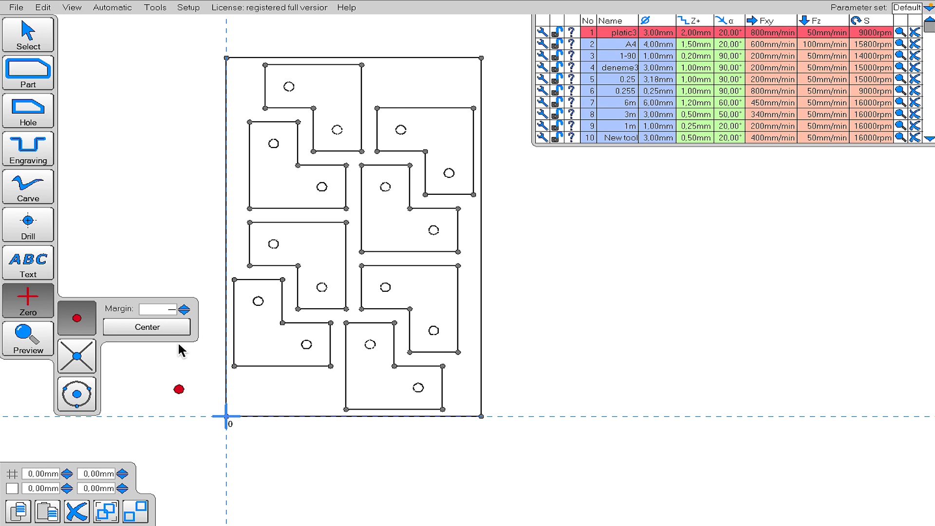
click(235, 373)
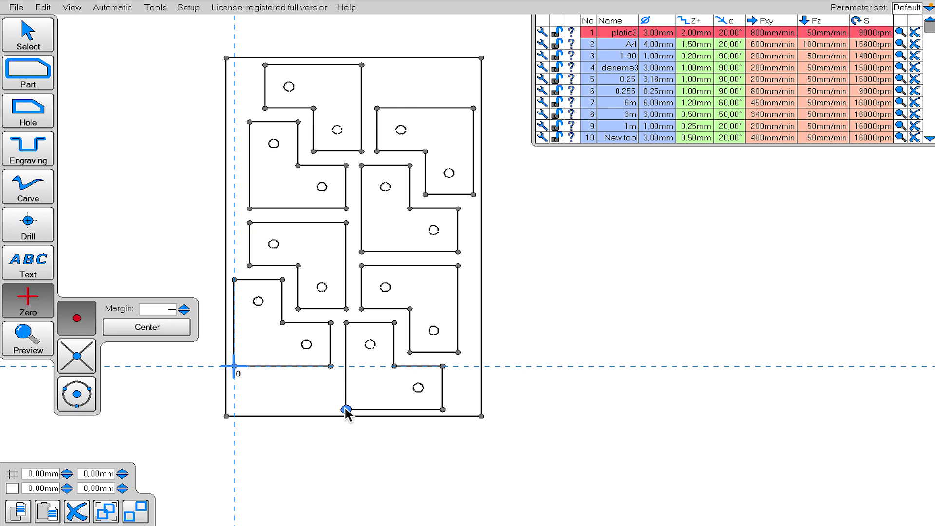
click(346, 409)
Try placing the zero at a hole's centre with circle-centre mode
scroll(314, 373, up, 3)
click(77, 394)
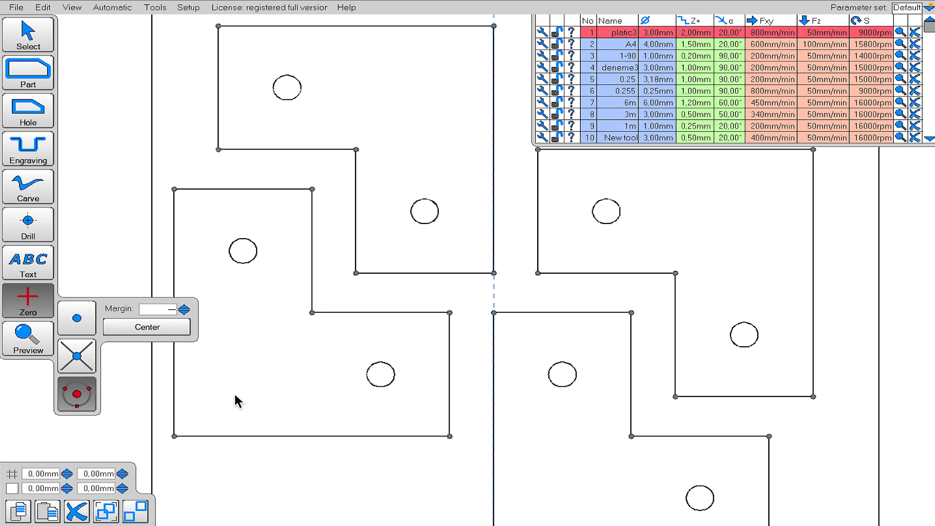
click(400, 378)
scroll(378, 377, up, 5)
middle_drag(595, 407, 340, 279)
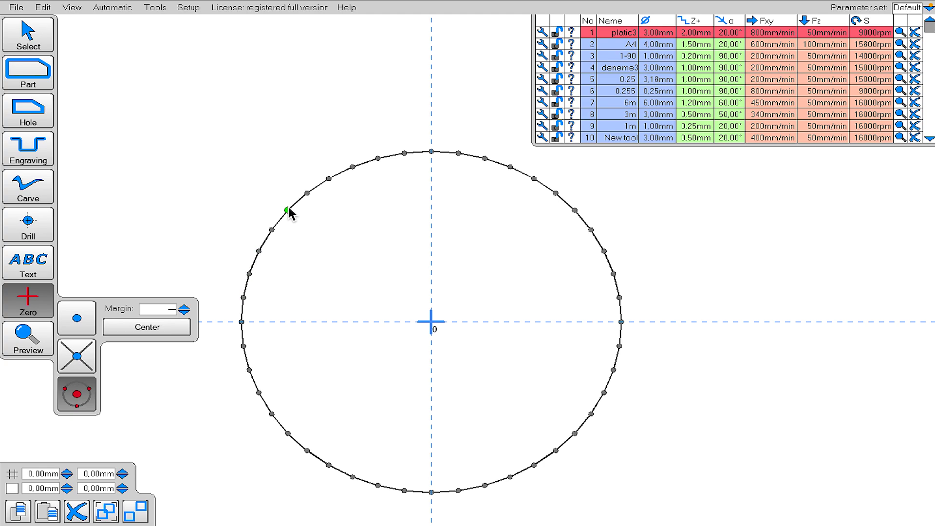
click(28, 229)
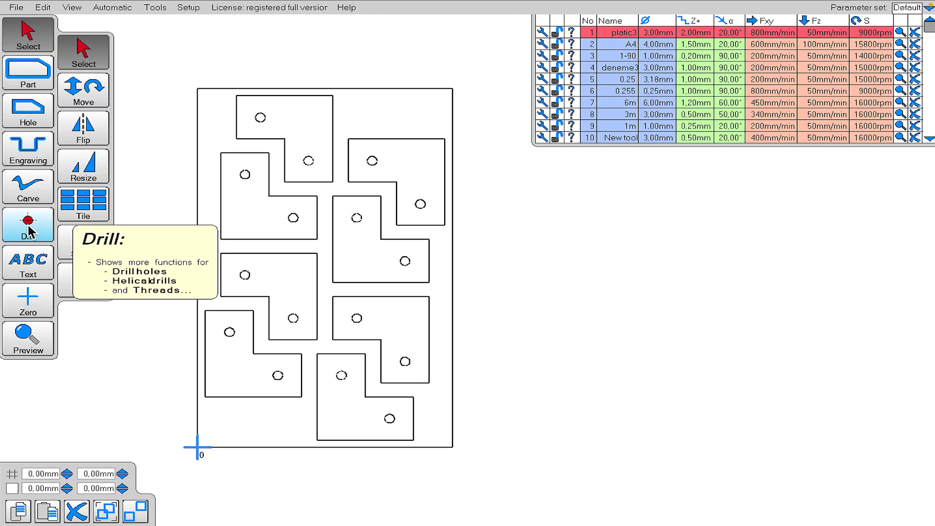
Add drill points to three holes, starting with the middle-left part's hole
click(250, 281)
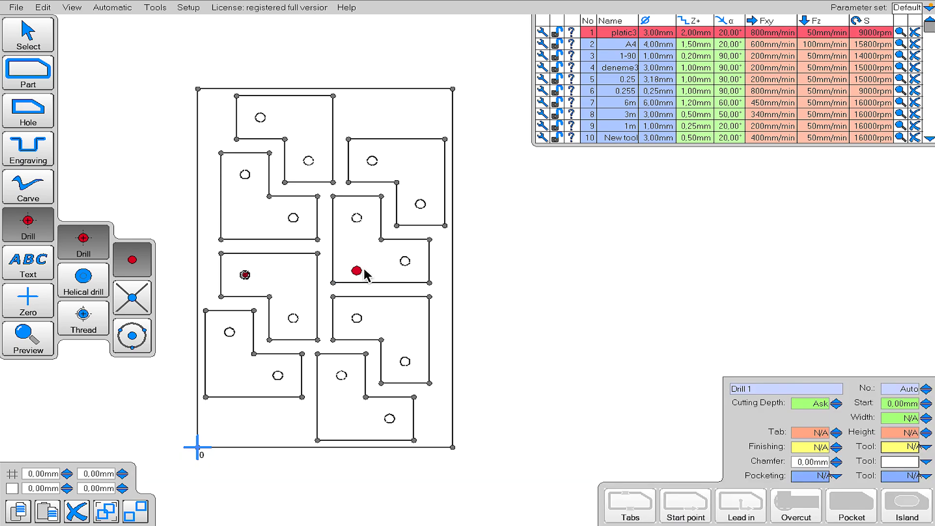
click(403, 264)
click(293, 219)
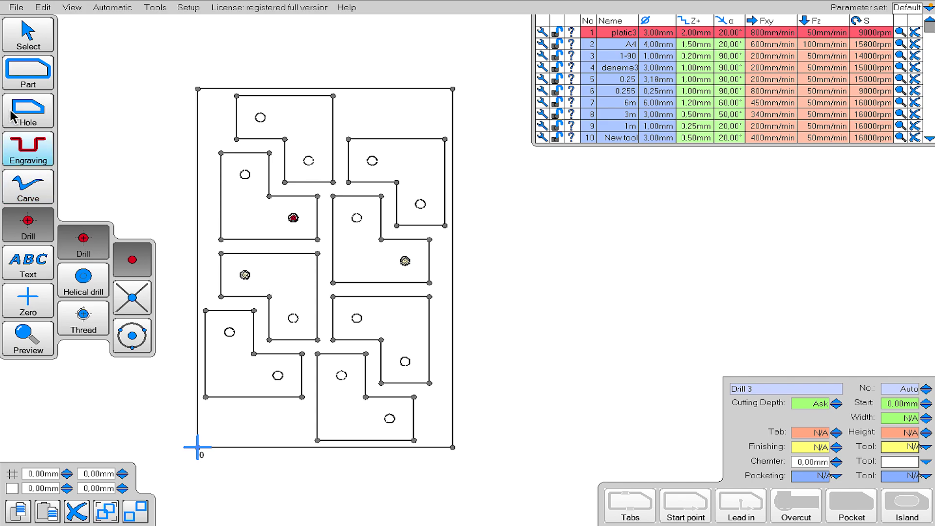
Select the three drilled holes together and delete their drill operations
click(28, 33)
click(246, 275)
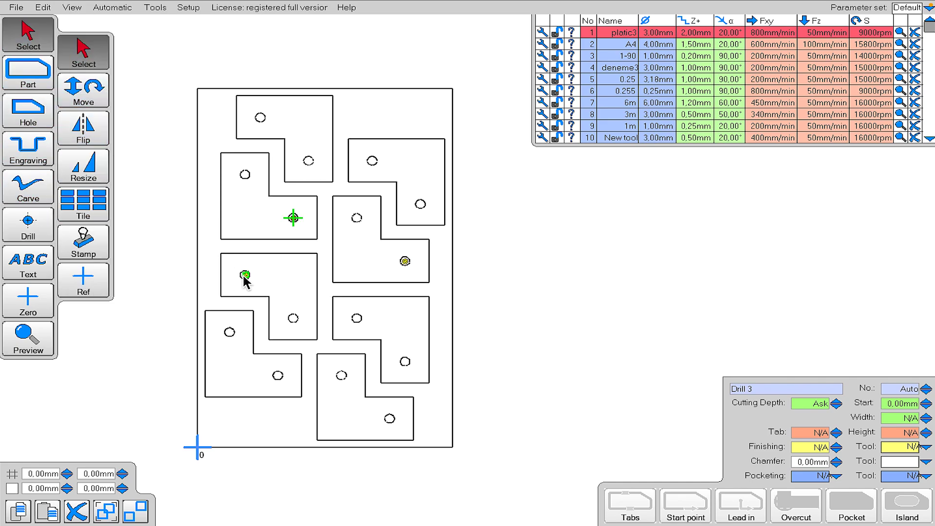
click(295, 222)
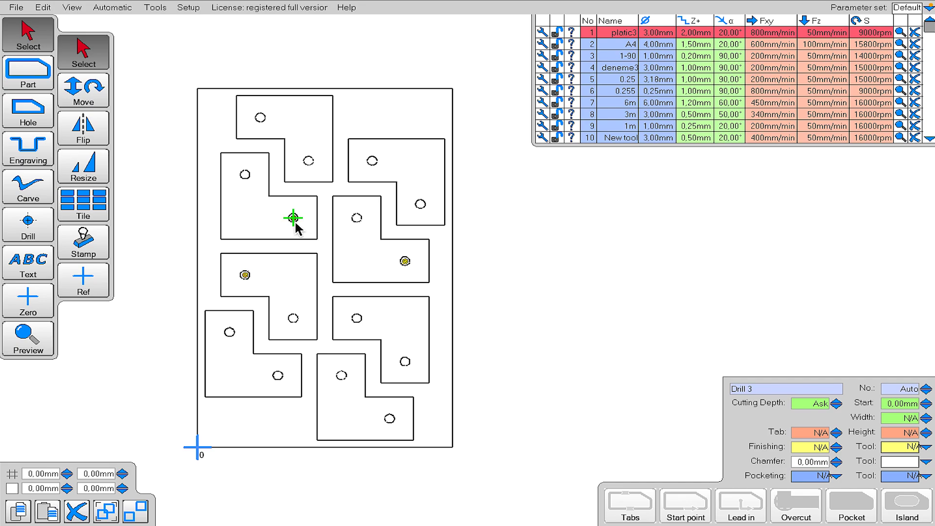
shift+click(248, 276)
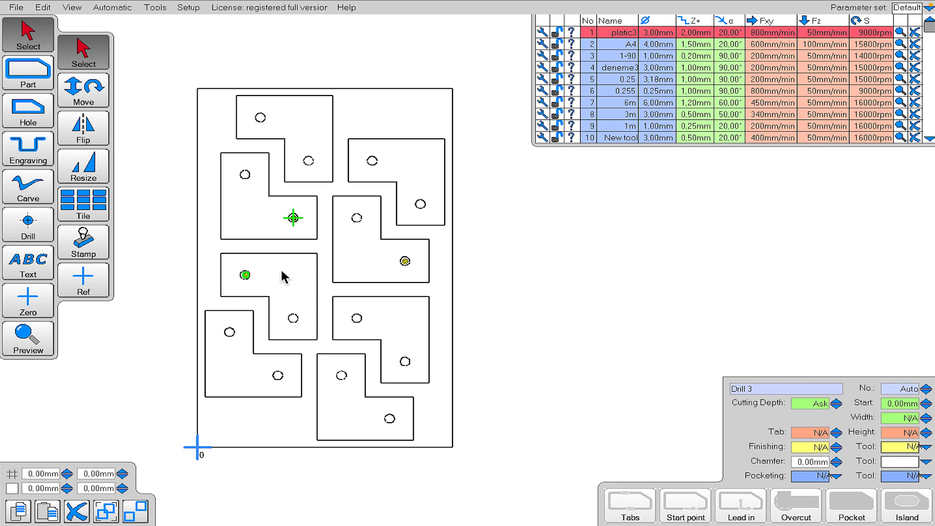
shift+click(403, 268)
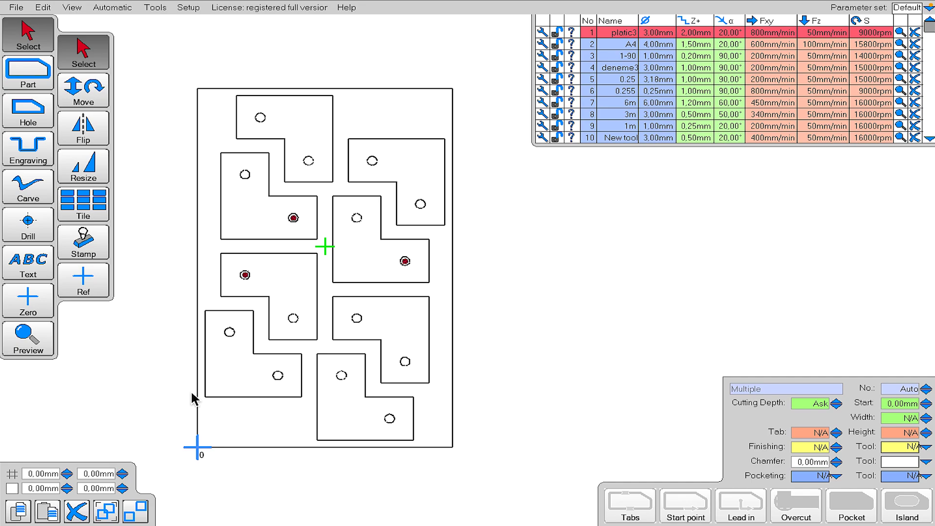
click(80, 513)
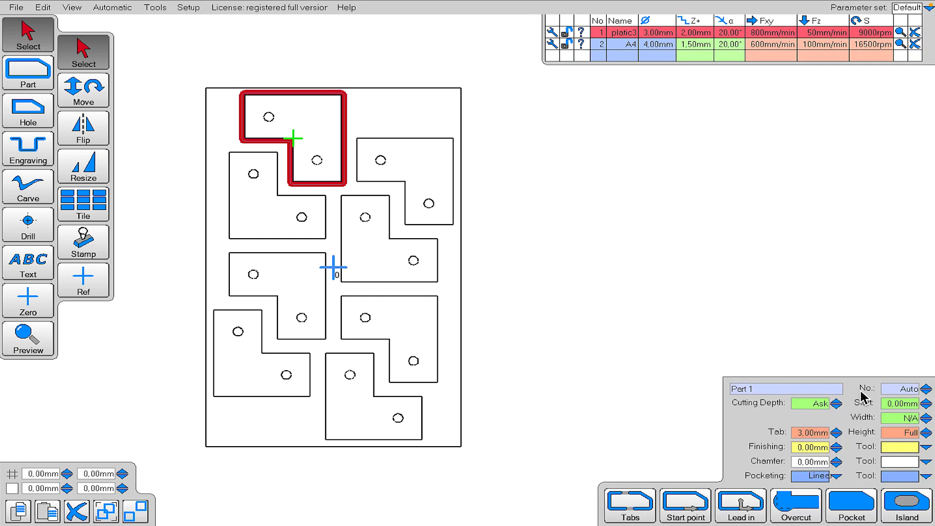
Release the current part and select the top-left L-shaped part's red contour
mouse_move(884, 404)
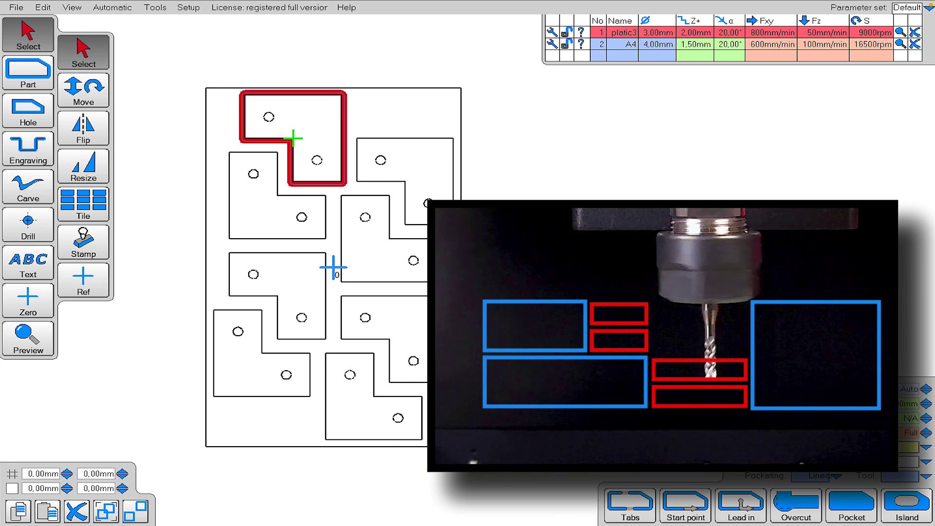
right_click(292, 138)
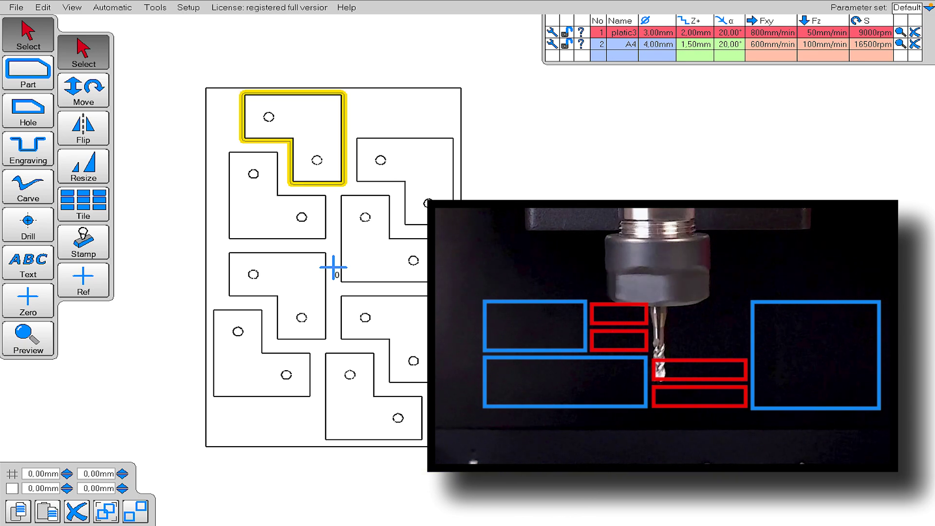
click(345, 139)
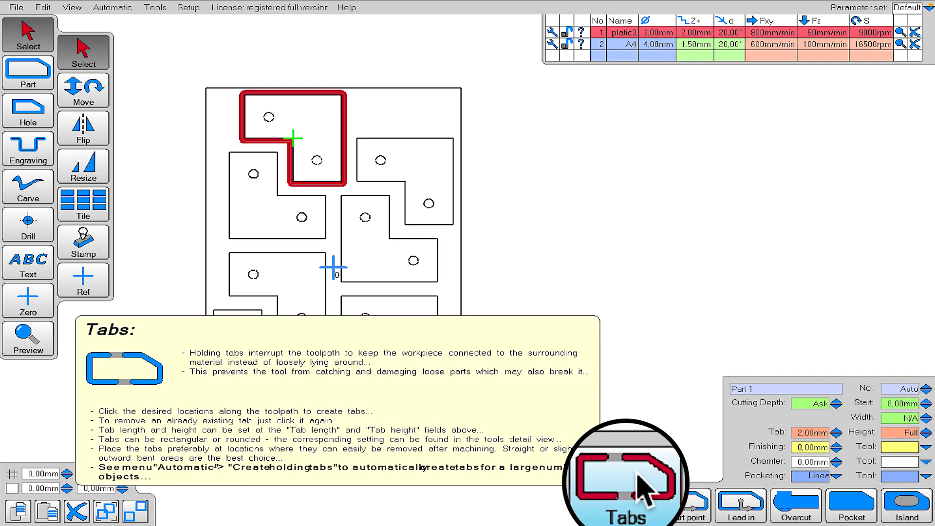
Place two holding tabs on the top-left part's outline with tab height 2
click(635, 501)
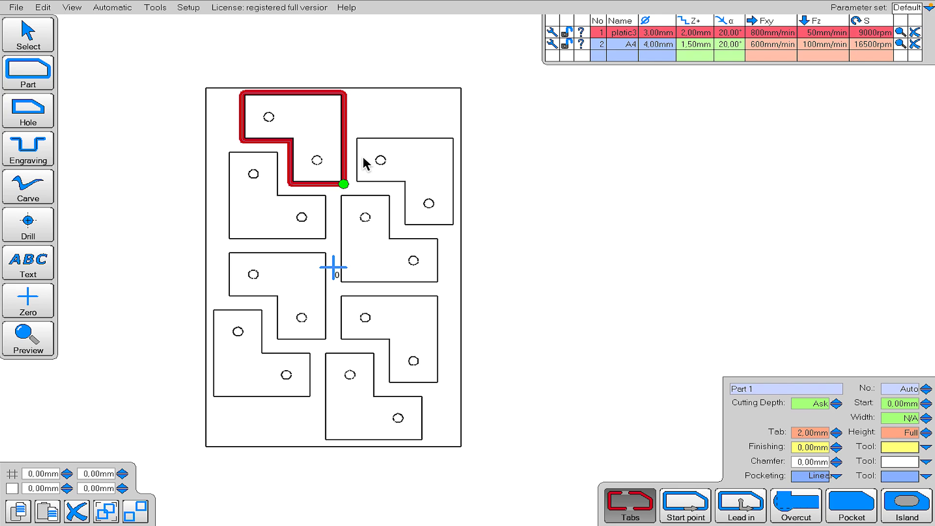
click(295, 93)
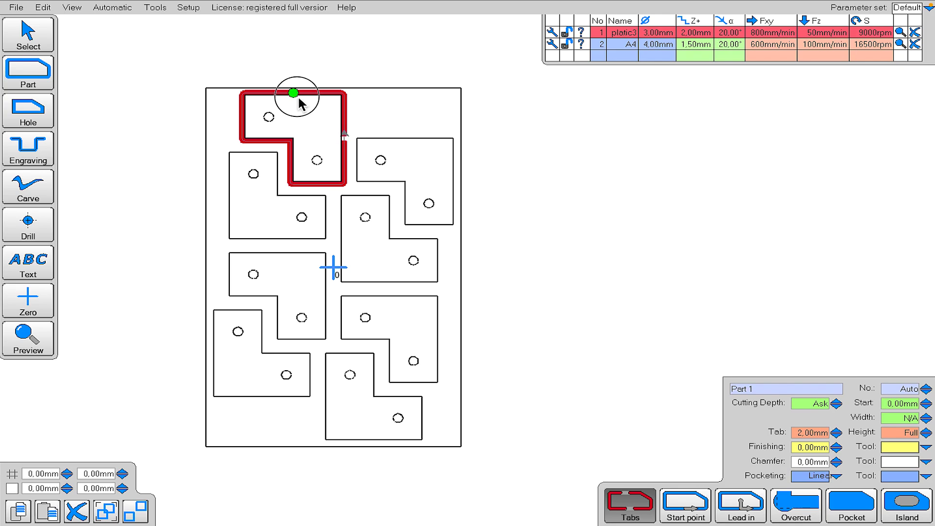
click(202, 115)
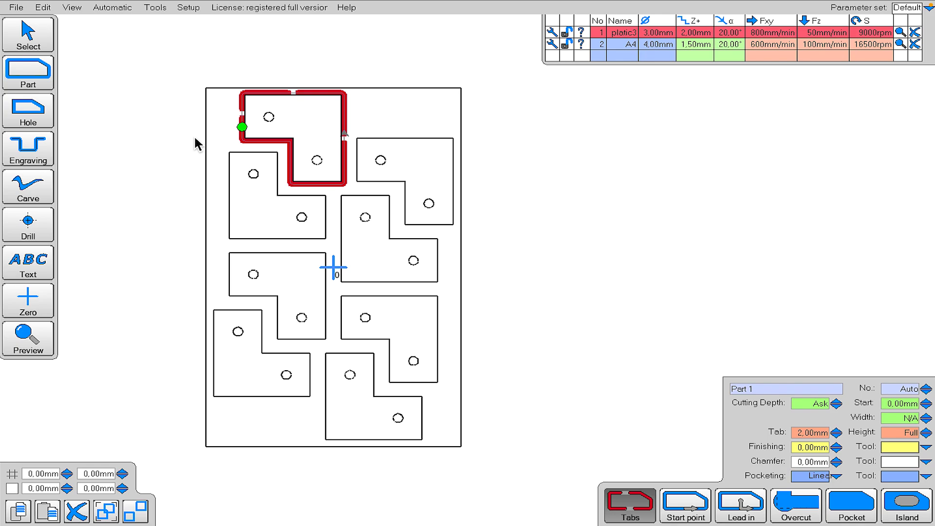
click(899, 433)
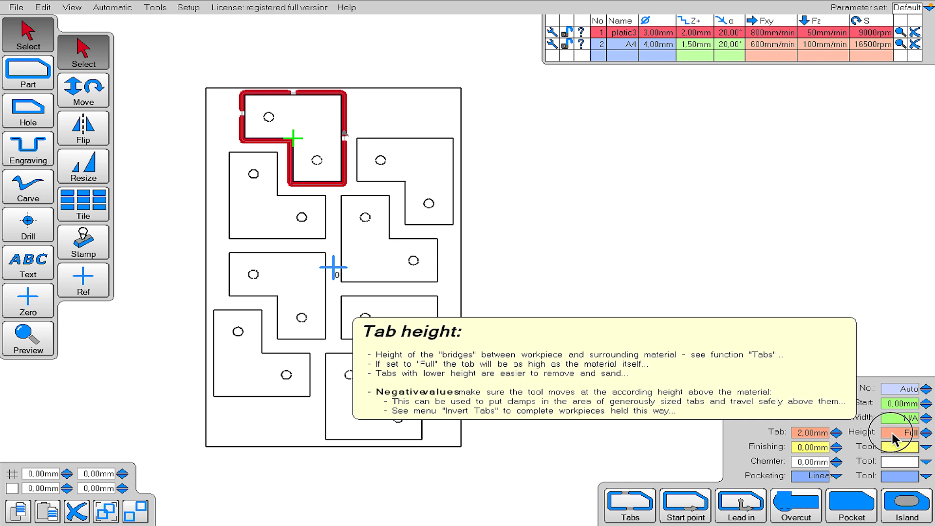
text(2)
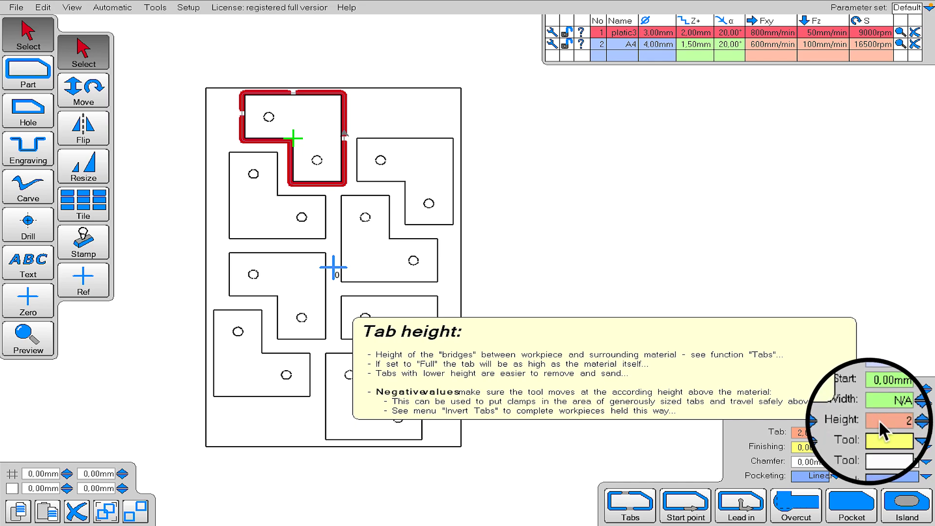
key(Return)
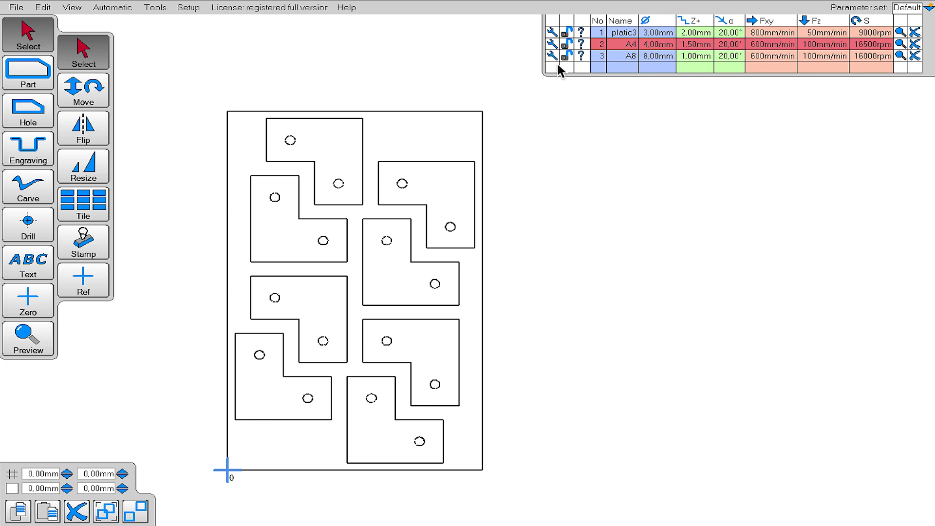
Select the 8 mm A8 tool and make the stock rectangle a Part contour cut
double_click(616, 58)
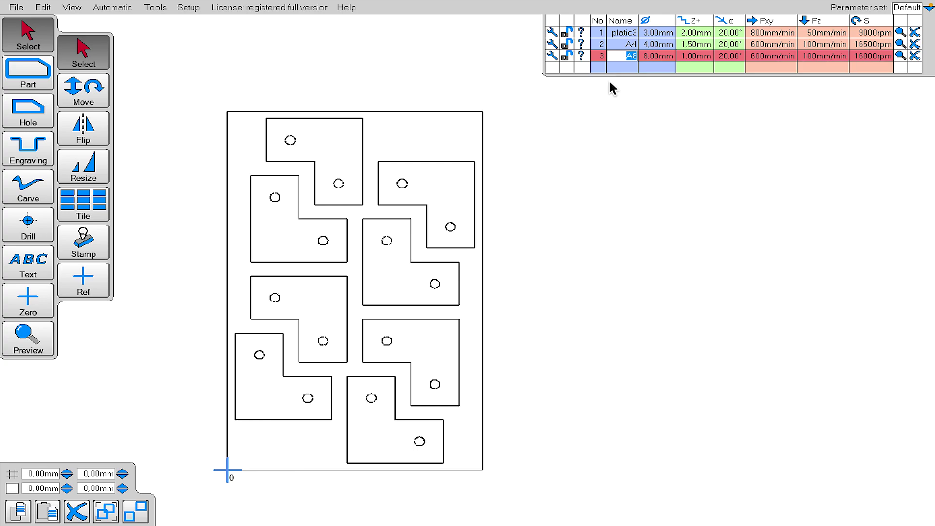
click(612, 98)
click(36, 79)
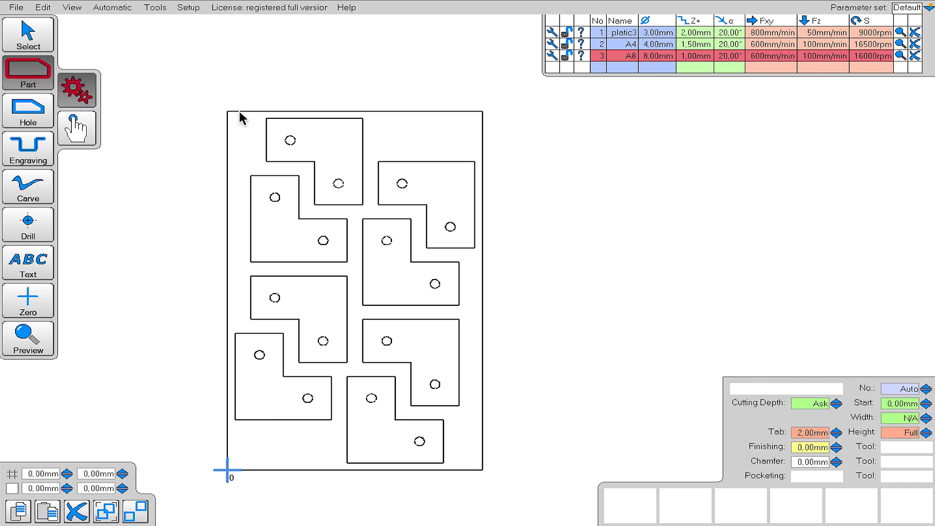
click(240, 112)
right_drag(522, 163, 528, 131)
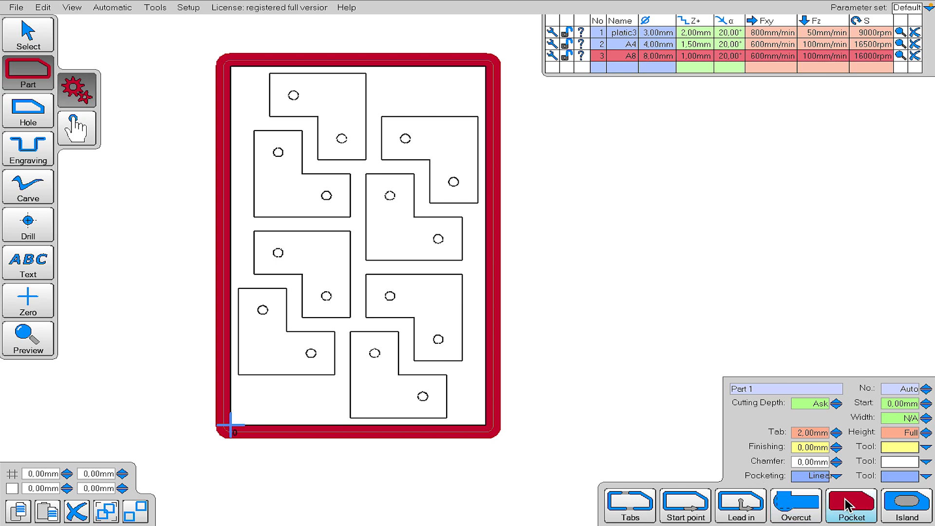
Add a Linear 0° pocket over the sheet with a 2,00mm cutting depth
click(870, 506)
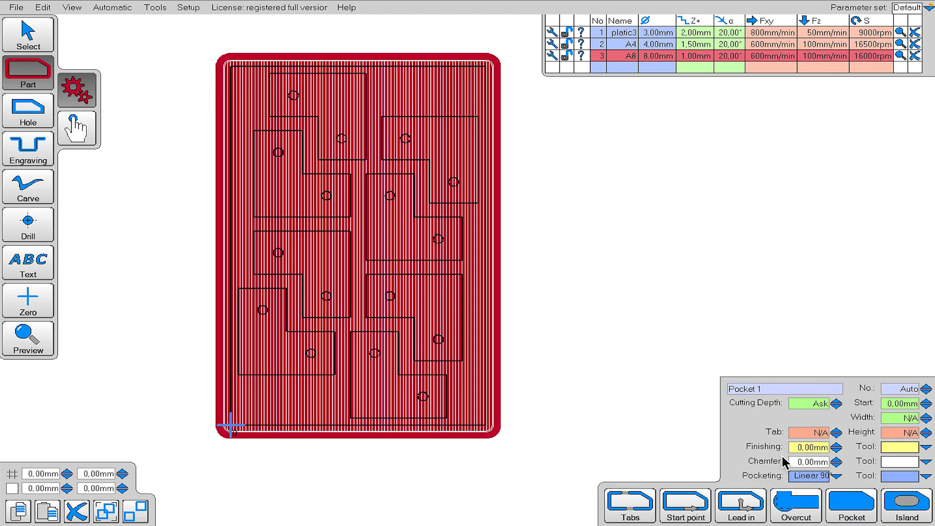
mouse_move(837, 476)
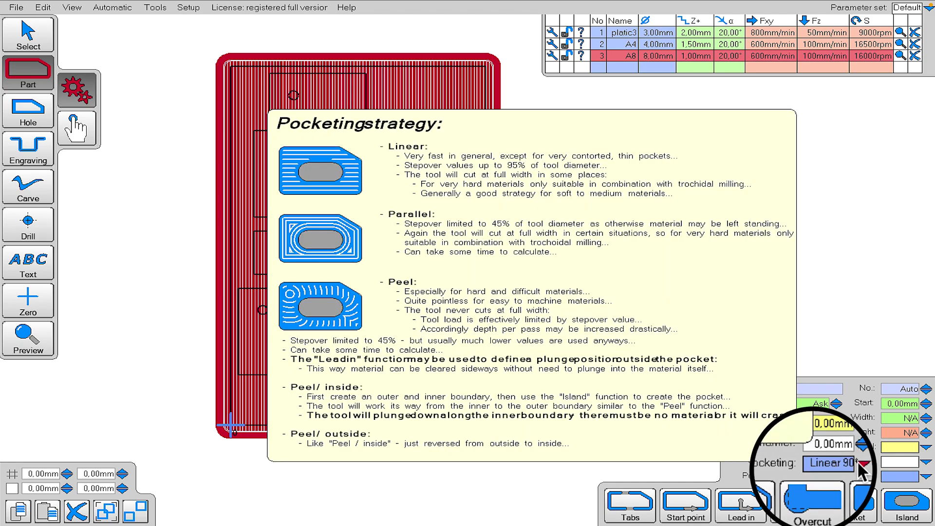
click(837, 475)
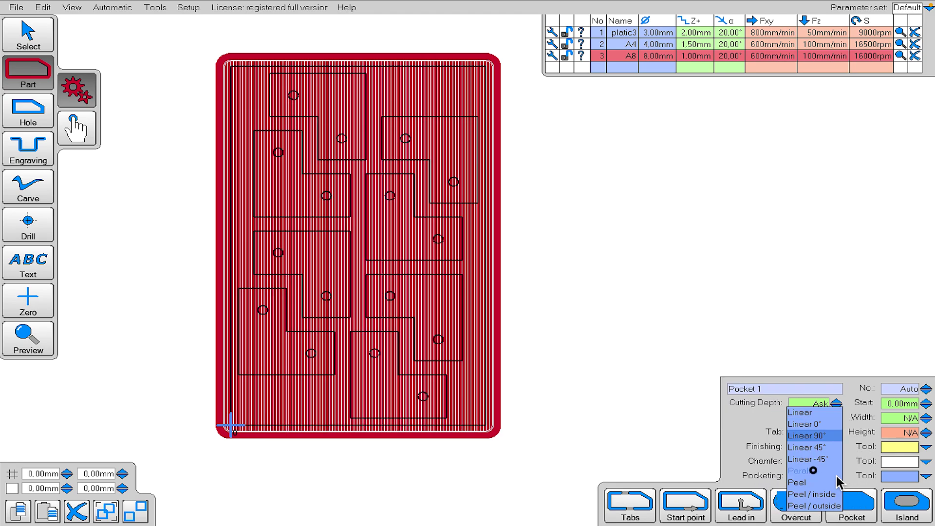
click(825, 425)
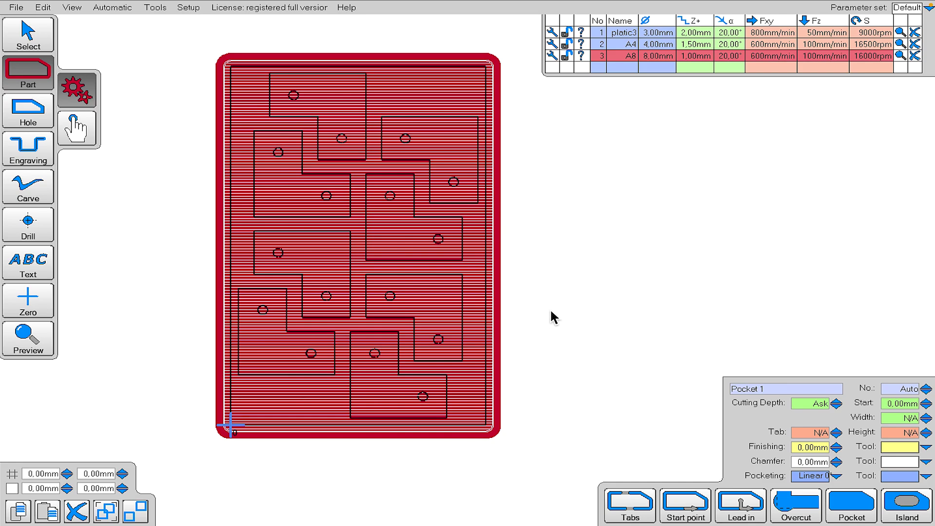
mouse_move(806, 406)
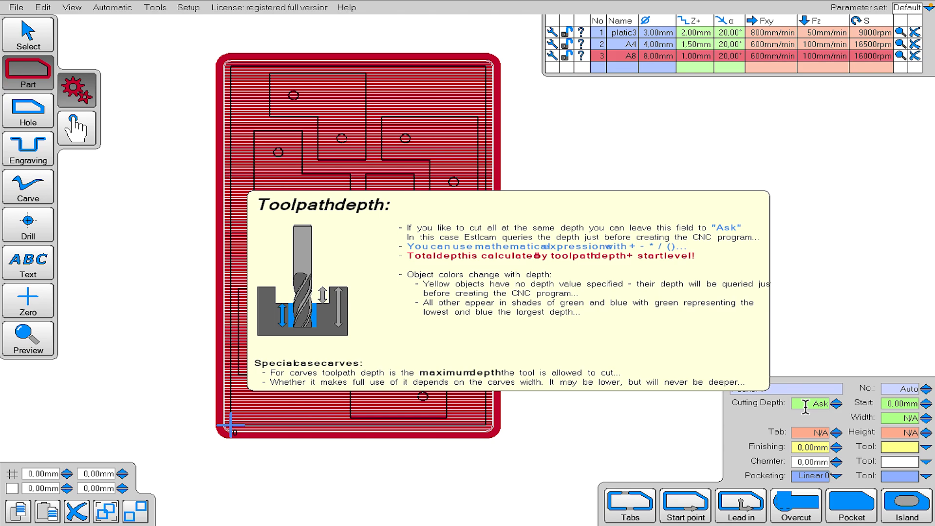
click(806, 407)
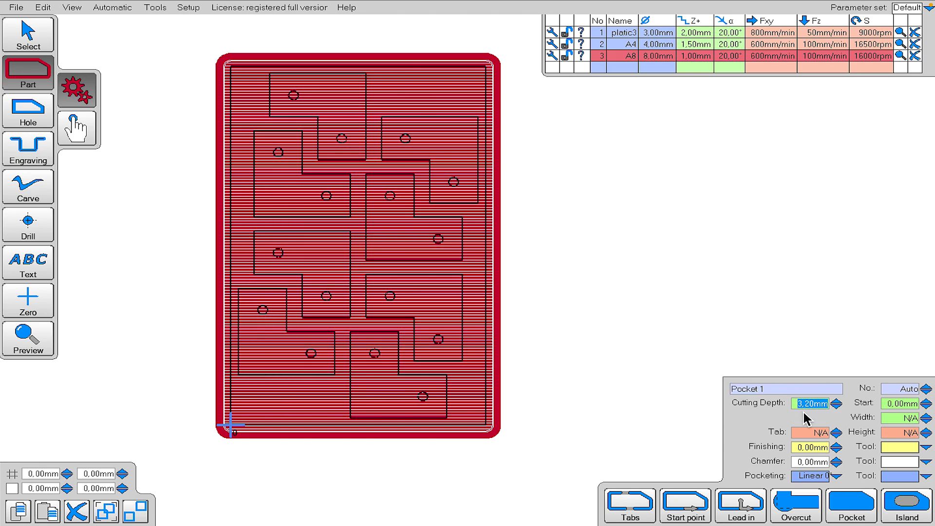
text(2)
key(Return)
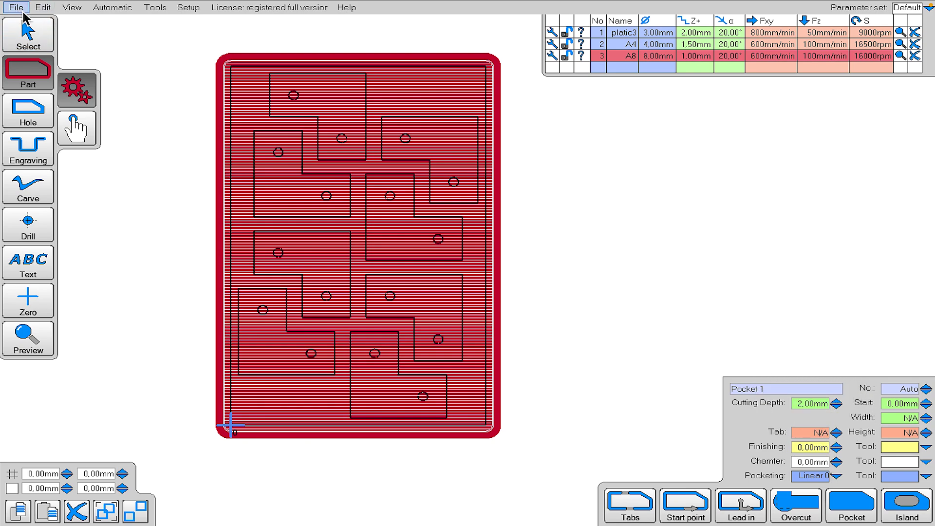
Save the CNC program as 8d2.nc and close the toolpath simulation
click(17, 8)
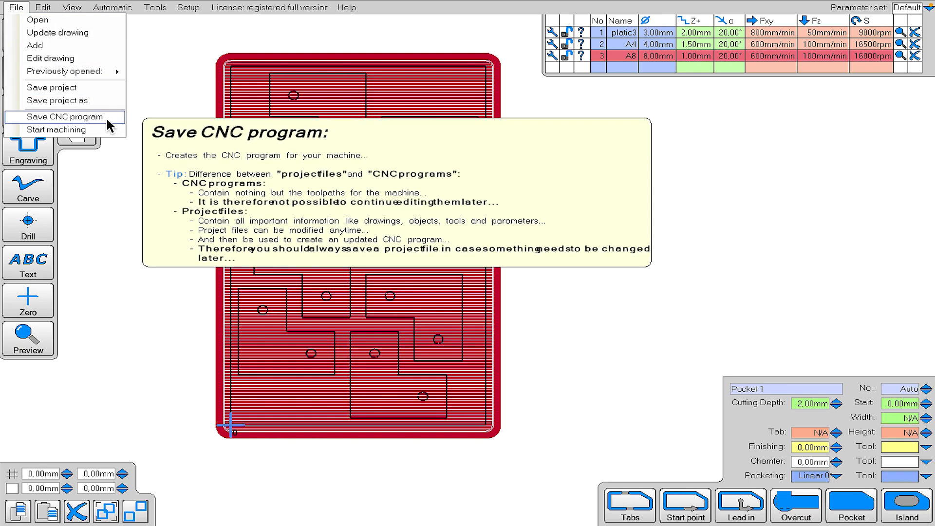
click(107, 118)
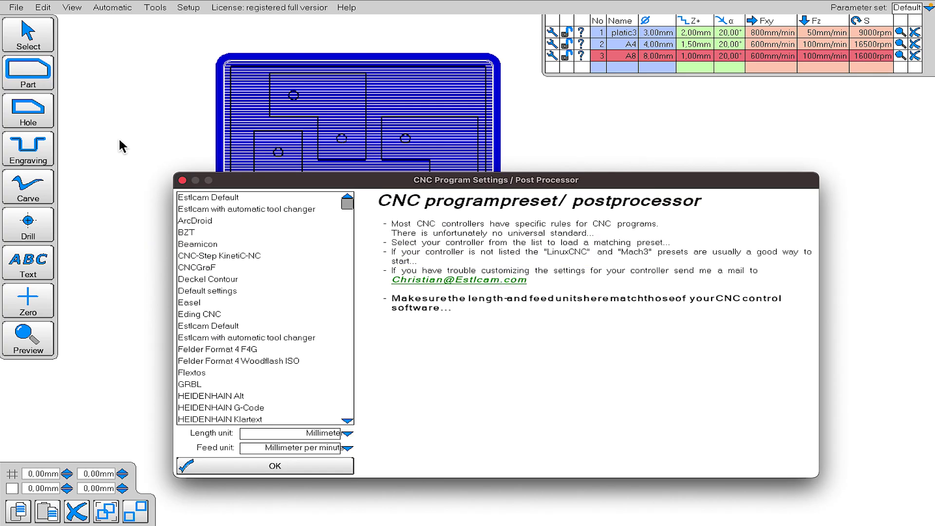
drag(372, 180, 368, 98)
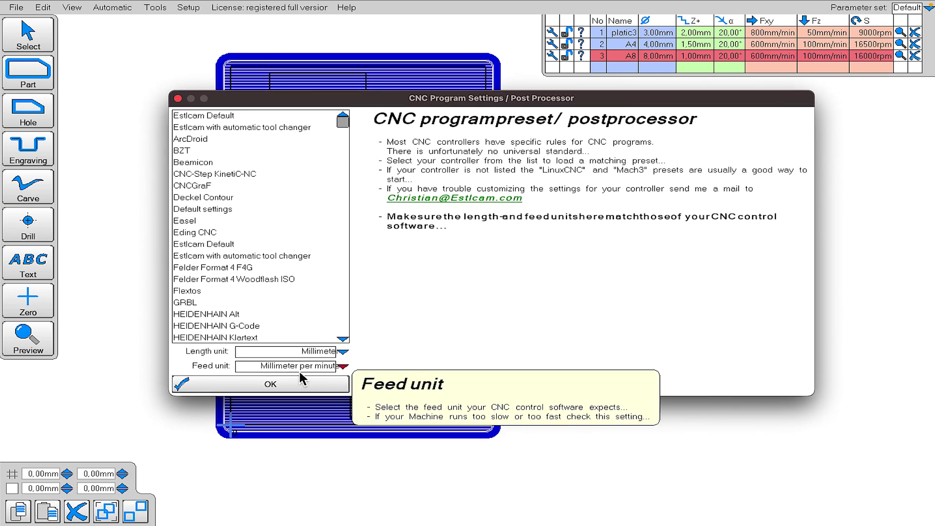
click(258, 384)
text(8)
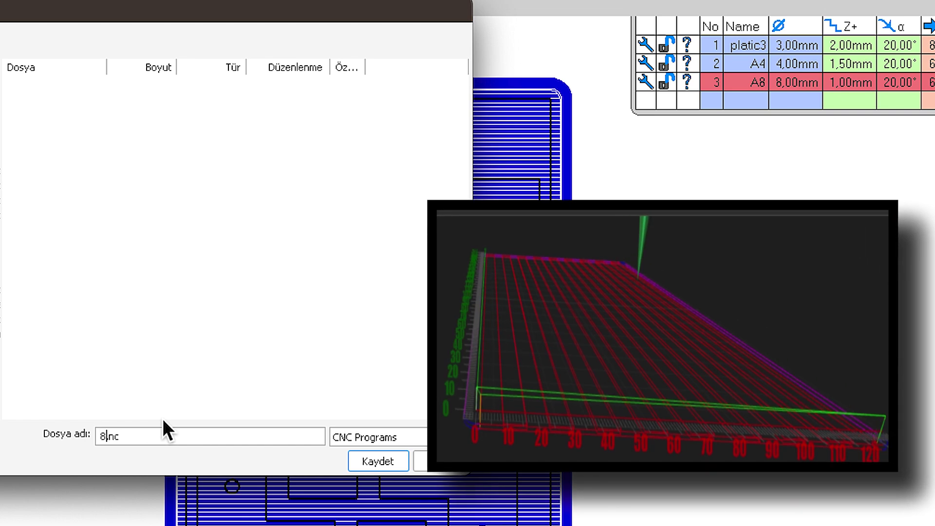
text(d2)
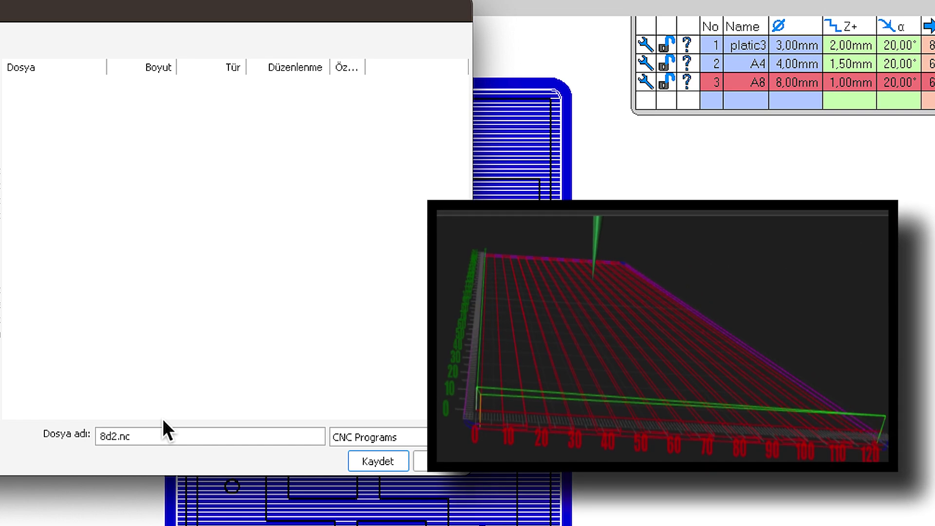
click(223, 378)
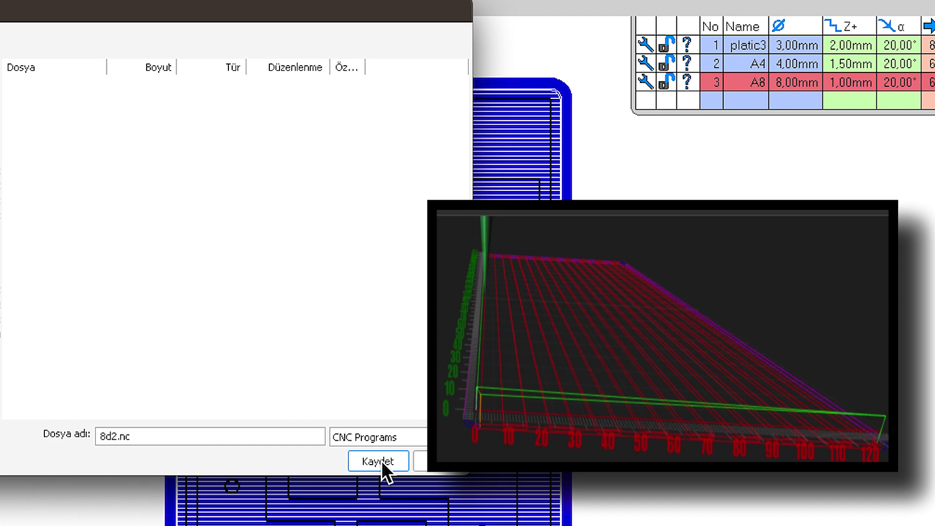
click(397, 462)
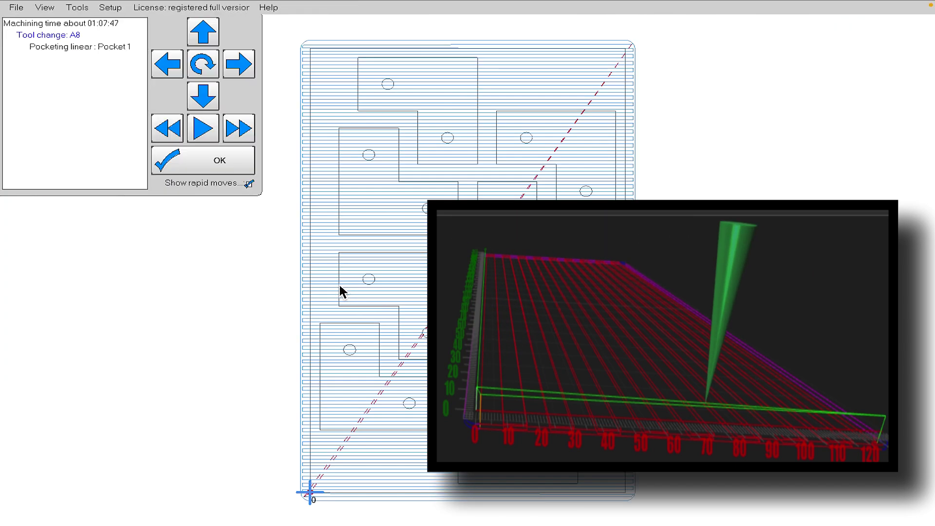
click(214, 165)
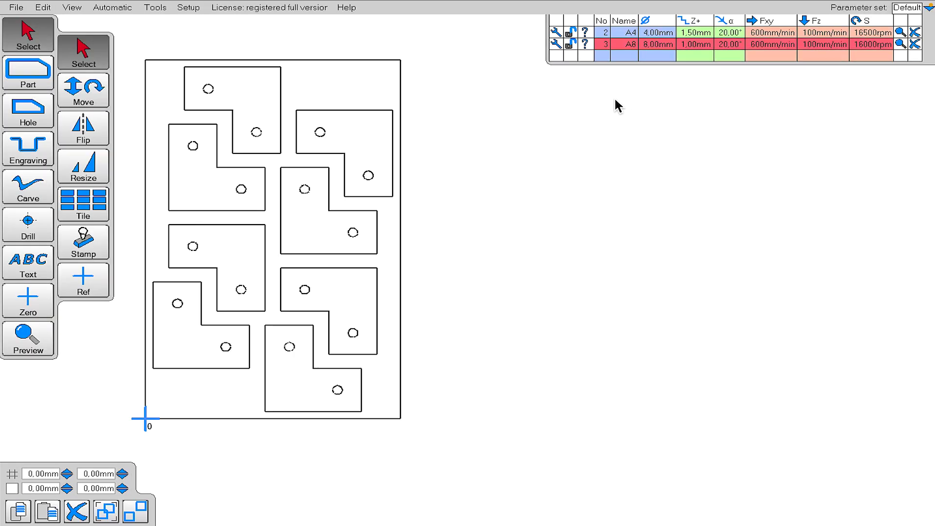
Keep tool A4 and turn the first six circles into hole toolpaths
click(617, 33)
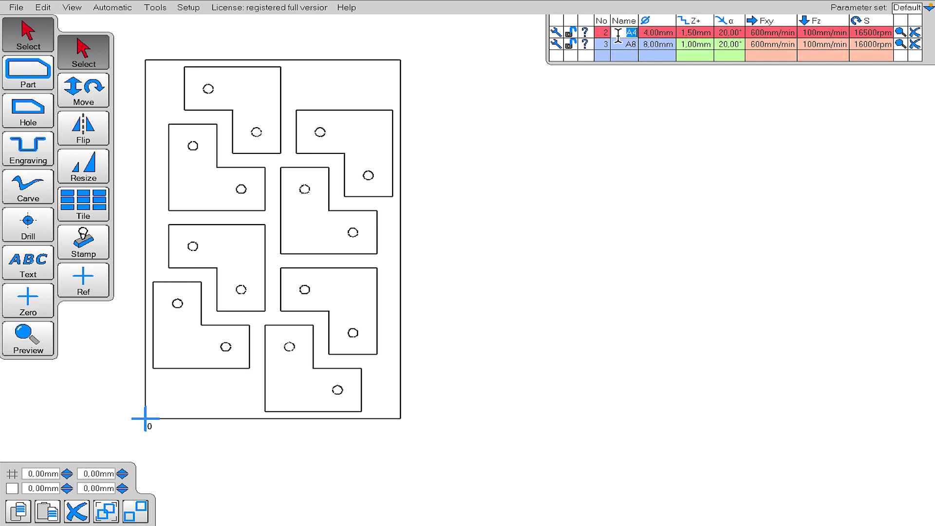
click(534, 90)
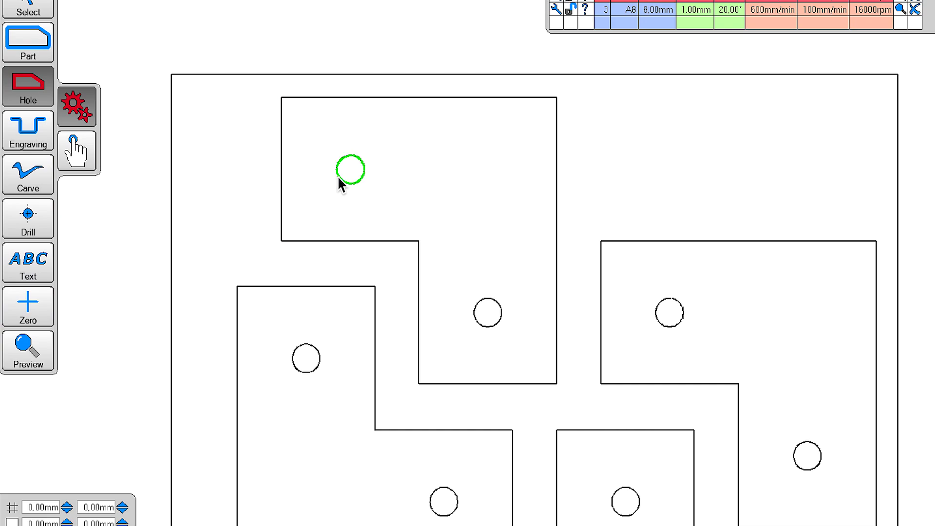
click(343, 175)
click(488, 311)
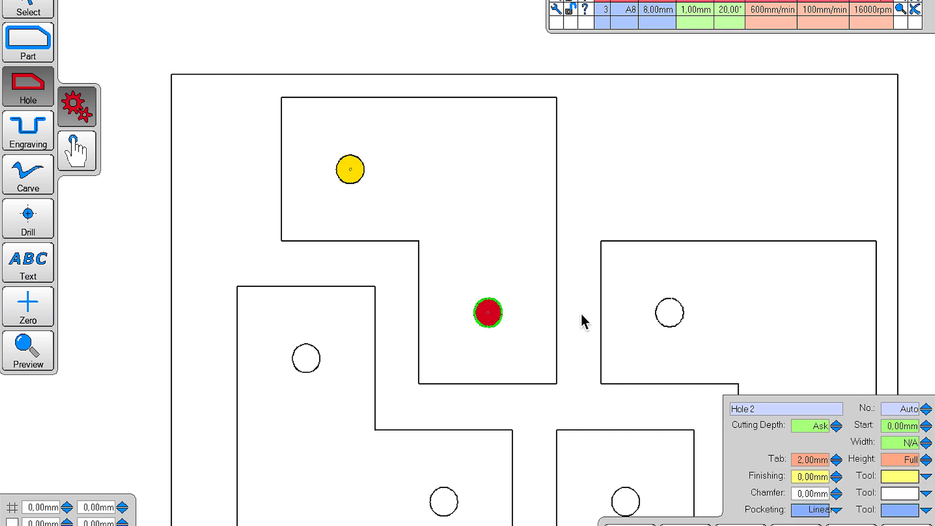
click(670, 313)
click(306, 359)
click(444, 502)
click(626, 502)
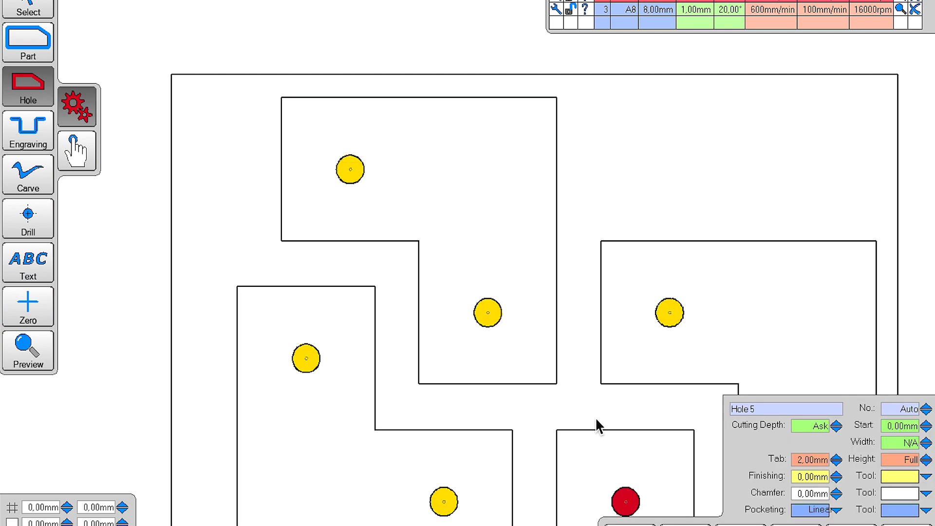
Turn the remaining ten circles into holes, completing Hole 1 through Hole 16
drag(599, 427, 547, 65)
click(782, 130)
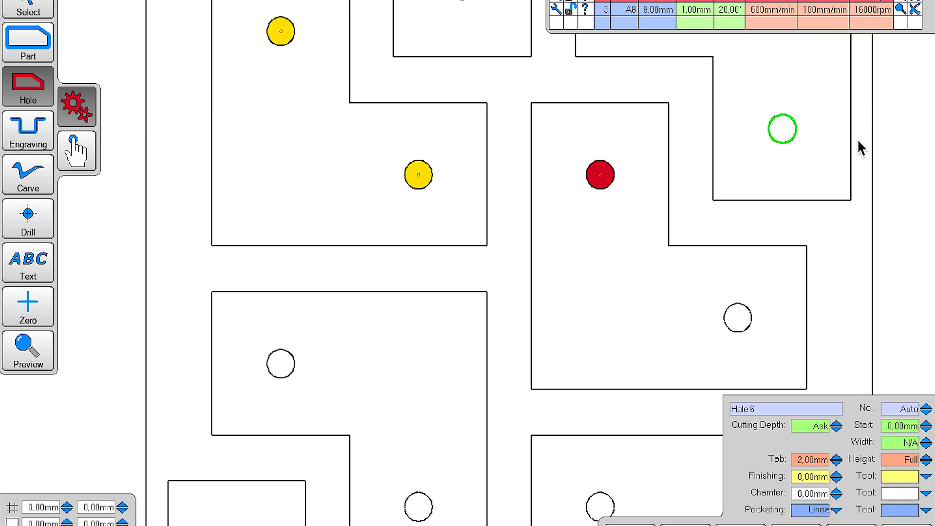
click(747, 307)
click(280, 363)
drag(489, 403, 502, 153)
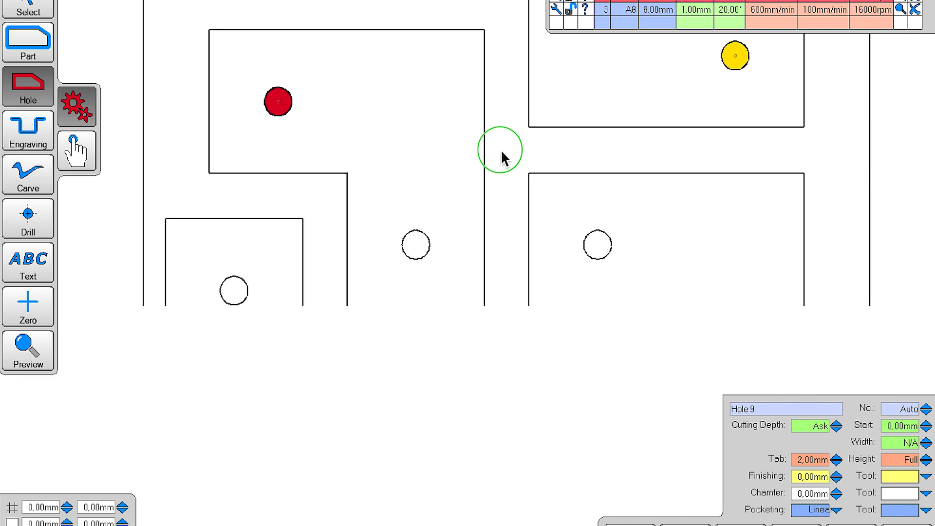
click(249, 300)
click(382, 432)
click(418, 246)
click(597, 242)
click(553, 430)
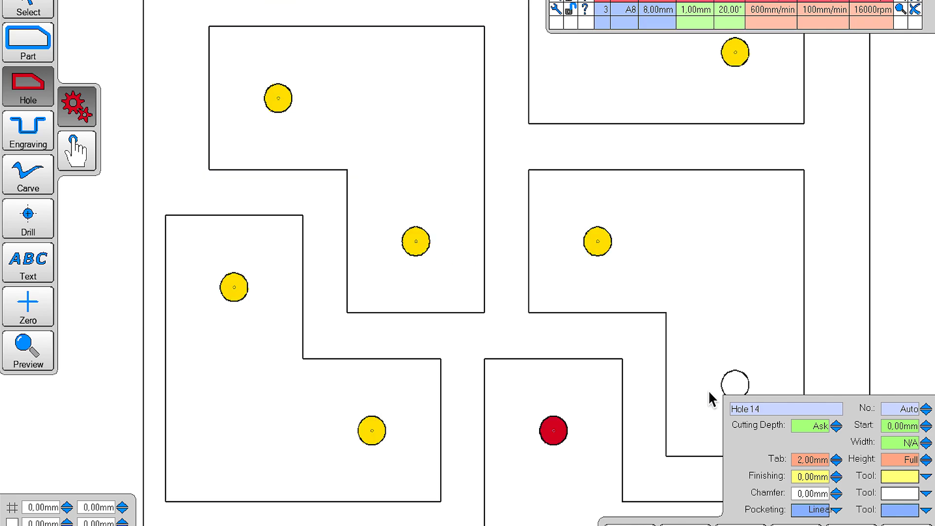
click(731, 389)
drag(553, 414, 544, 218)
click(679, 383)
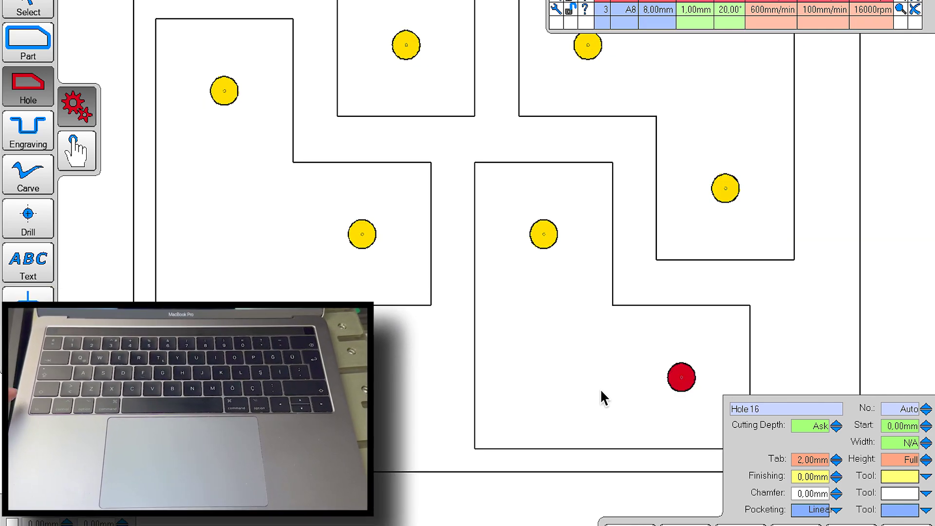
Select all the hole toolpaths across the sheet of L-shaped parts
click(28, 8)
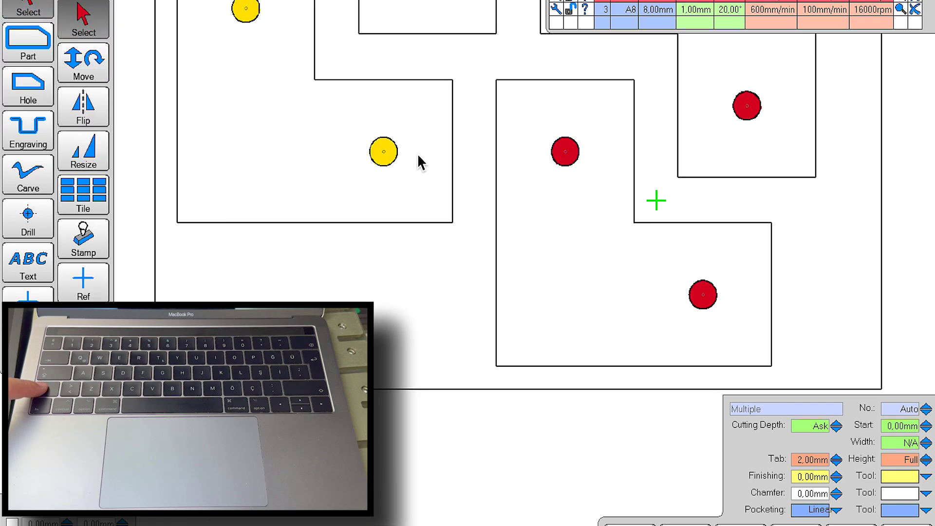
shift+click(384, 151)
shift+click(245, 8)
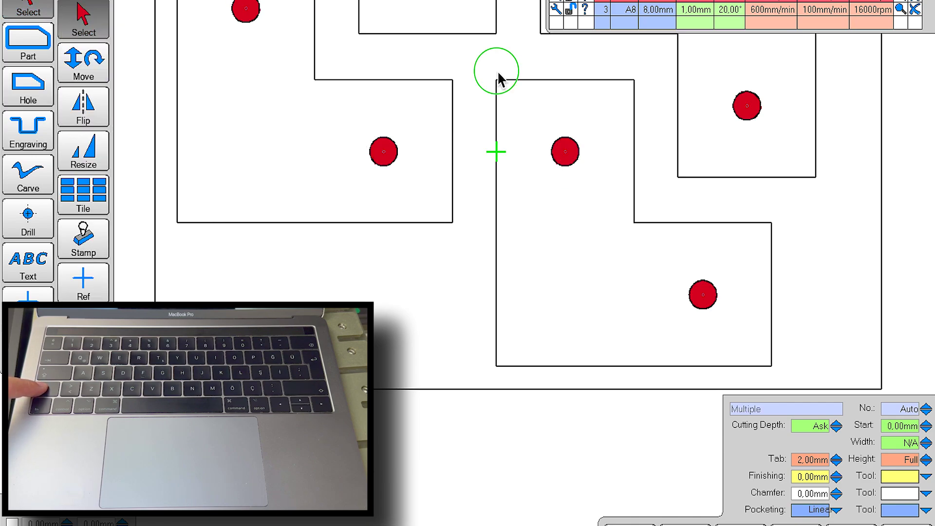
drag(498, 78, 478, 359)
drag(510, 178, 498, 343)
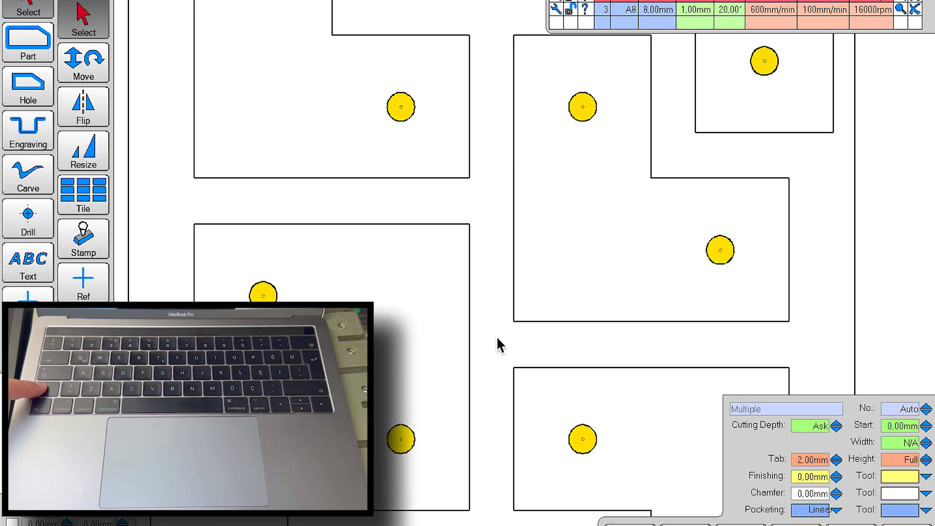
shift+click(582, 440)
shift+click(400, 439)
shift+click(263, 294)
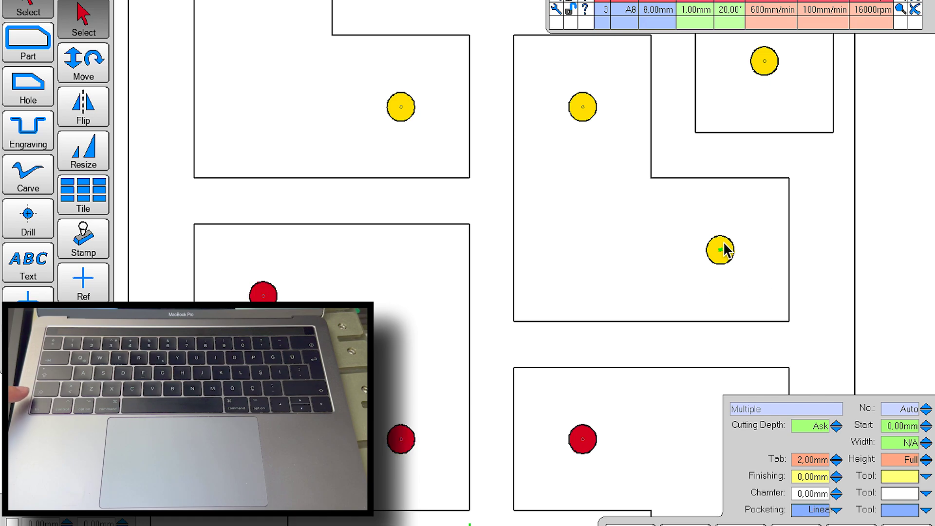
shift+click(724, 250)
shift+click(765, 62)
shift+click(583, 107)
shift+click(404, 109)
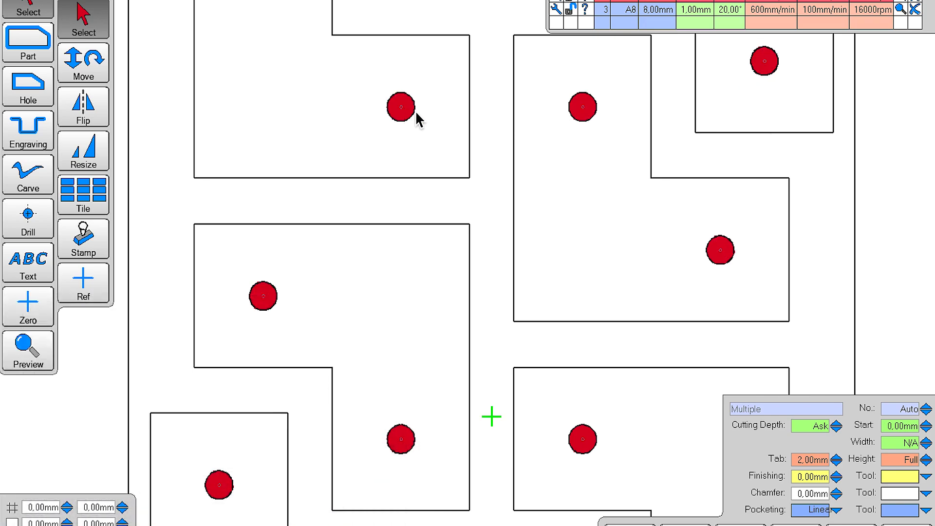
drag(416, 118, 475, 368)
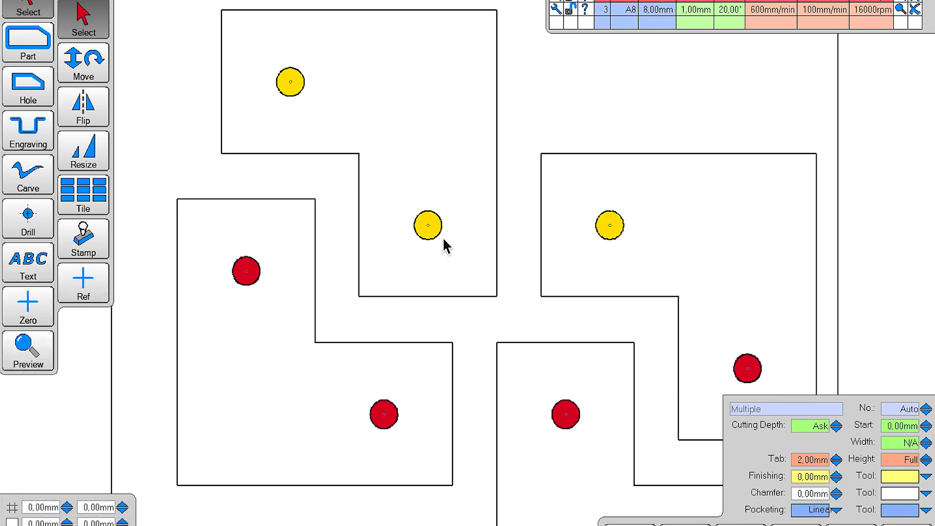
shift+click(429, 225)
shift+click(607, 228)
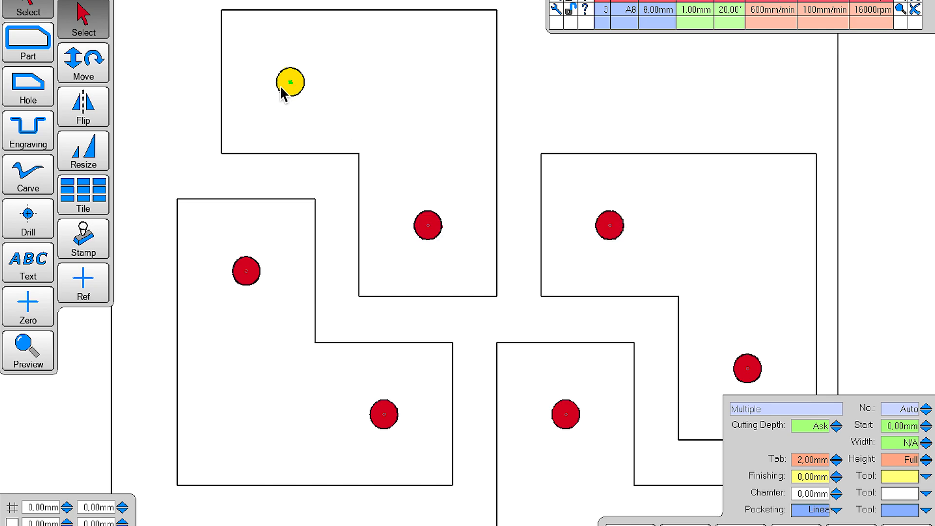
shift+click(289, 86)
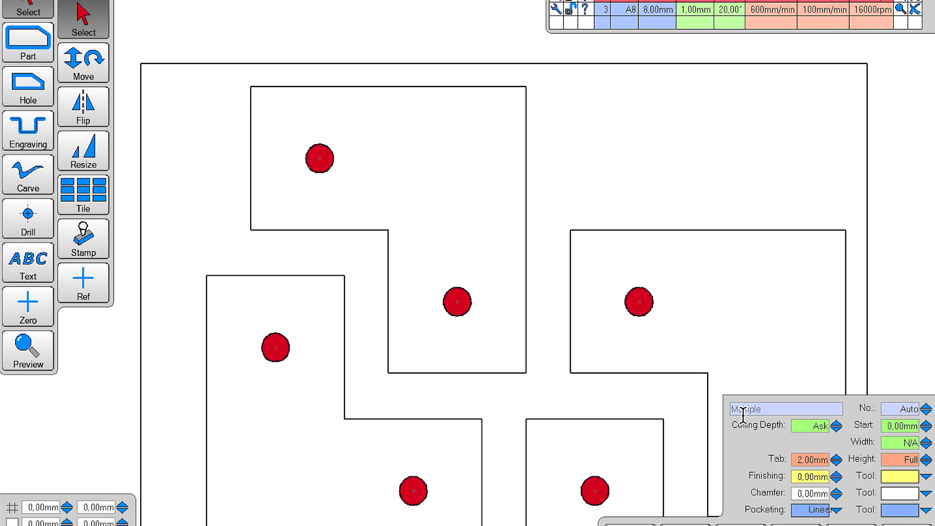
Set the selected holes' cutting depth to 29 mm
click(809, 428)
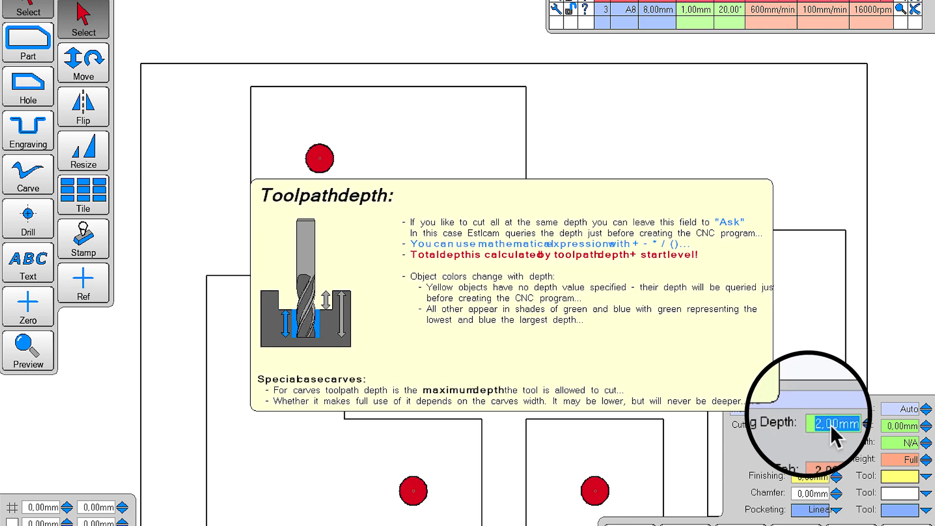
text(29)
key(Return)
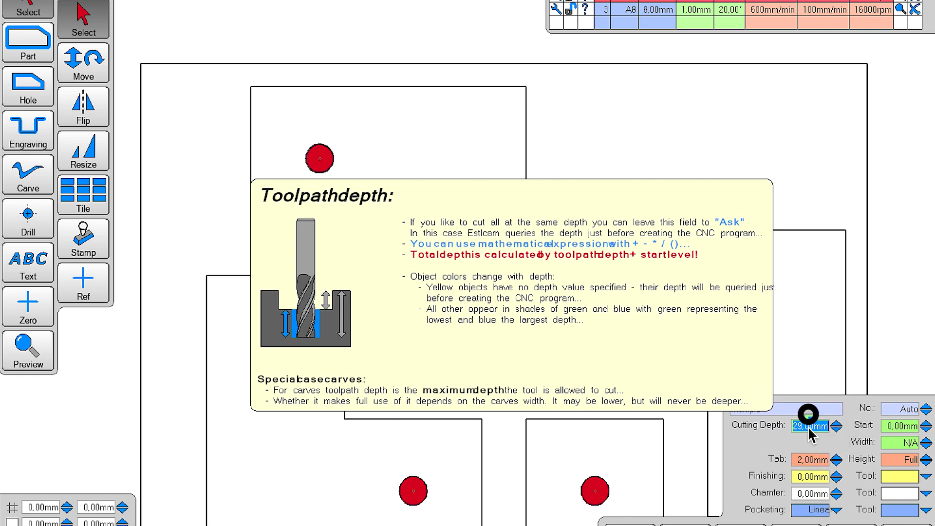
Change hole 1's order number (No.) from Auto to 10
click(879, 376)
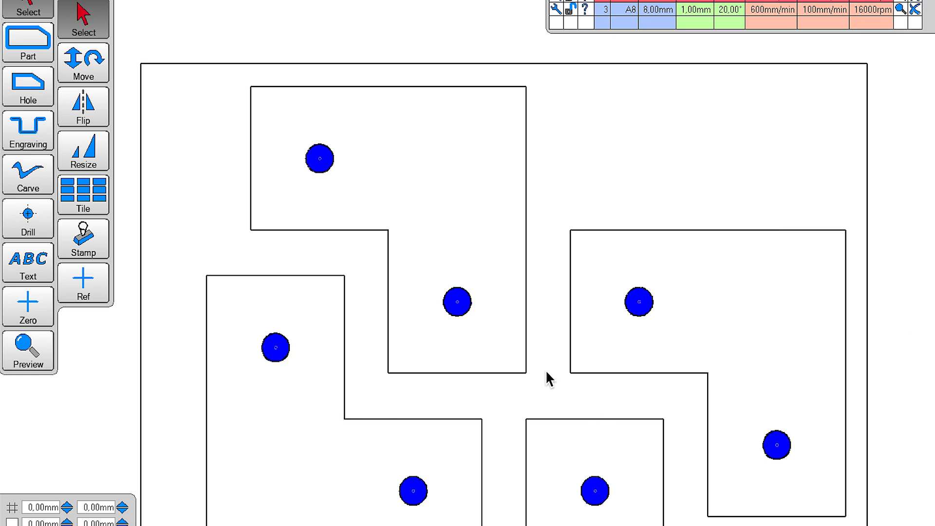
click(320, 161)
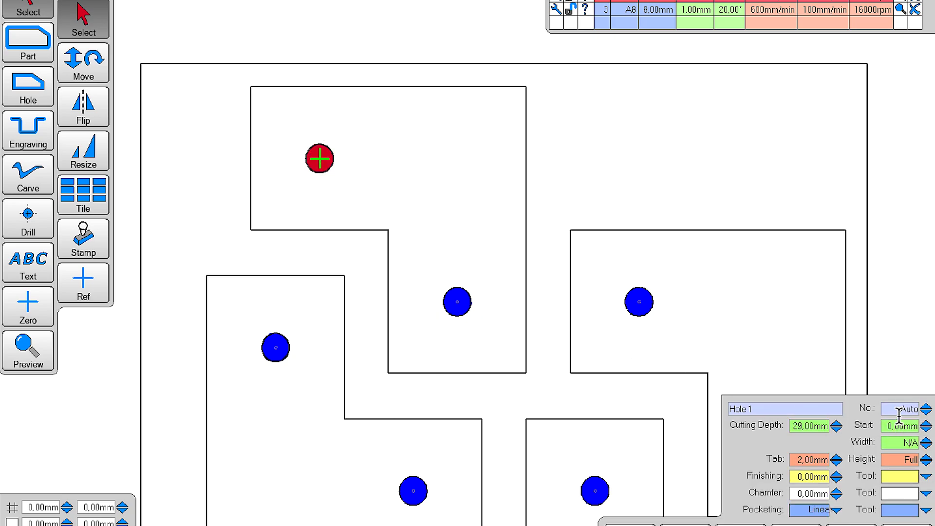
scroll(900, 411, up, 1)
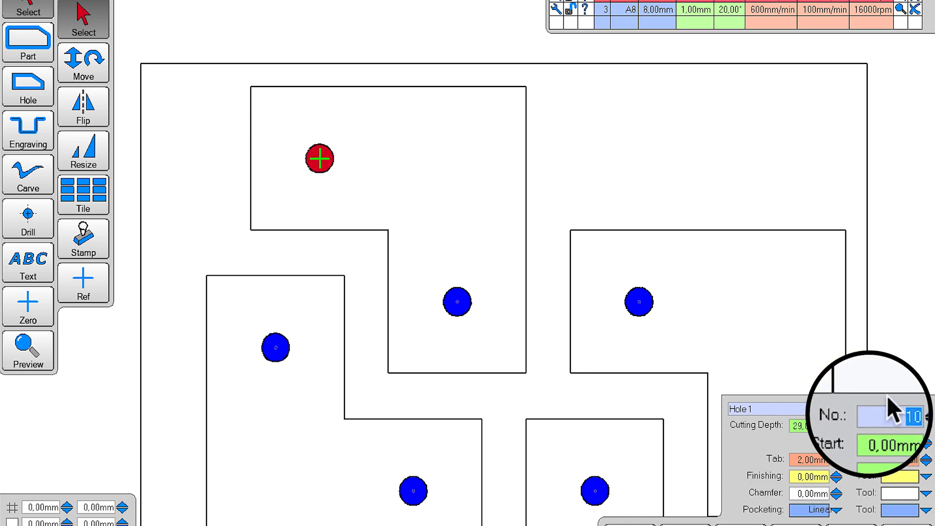
click(887, 365)
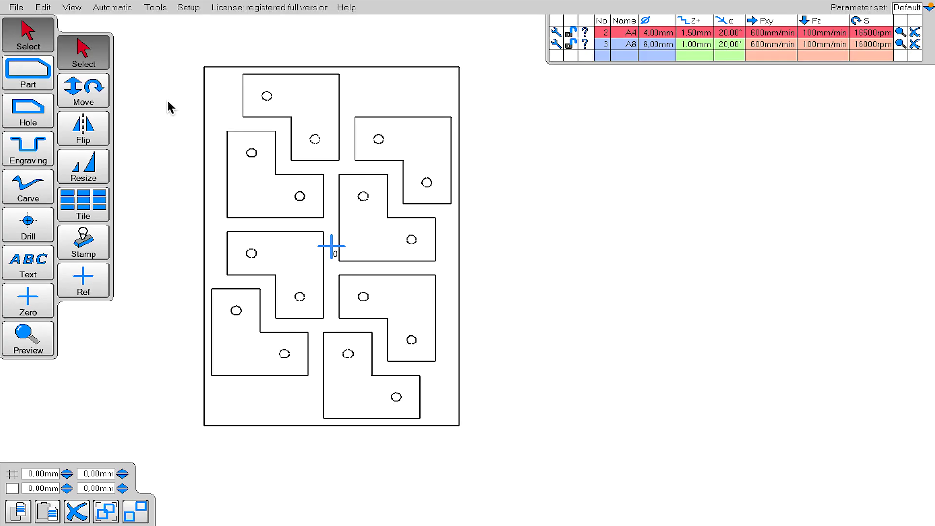
click(44, 82)
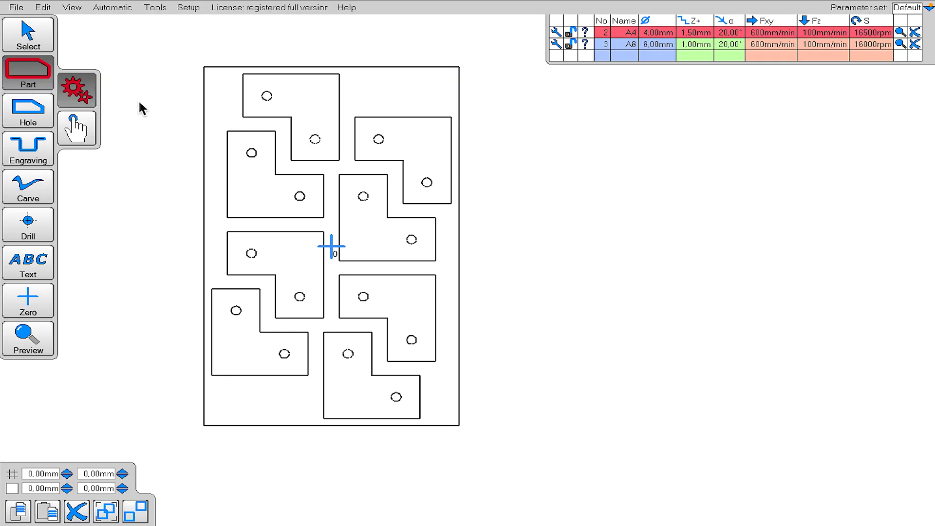
click(242, 111)
click(251, 142)
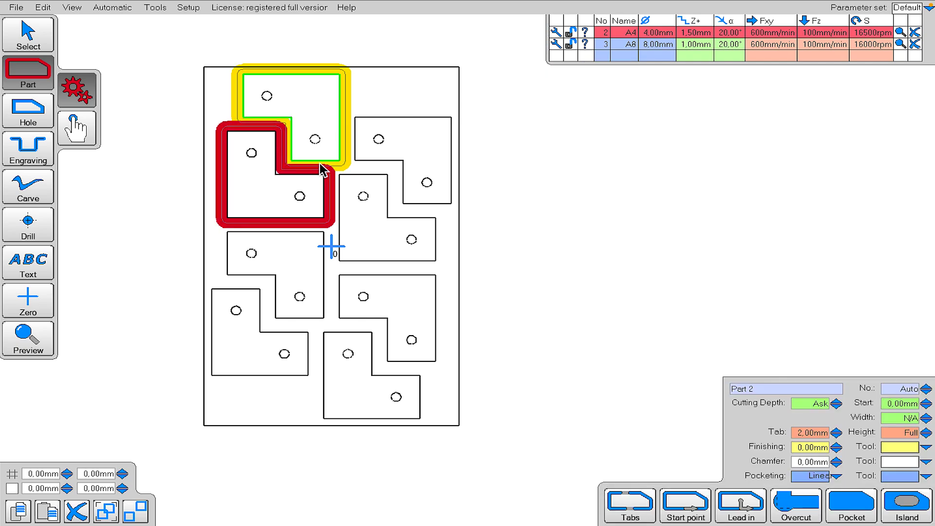
click(361, 154)
click(324, 221)
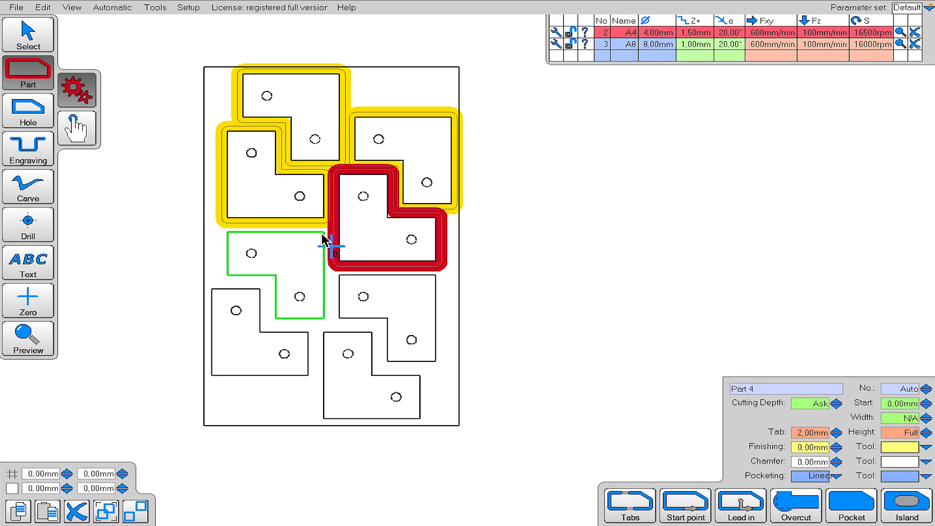
click(310, 240)
click(267, 302)
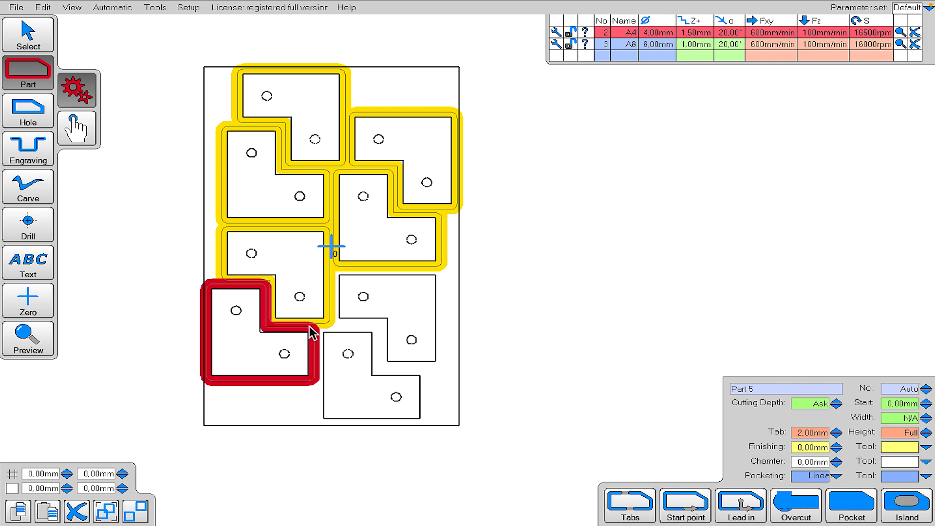
click(328, 339)
click(341, 302)
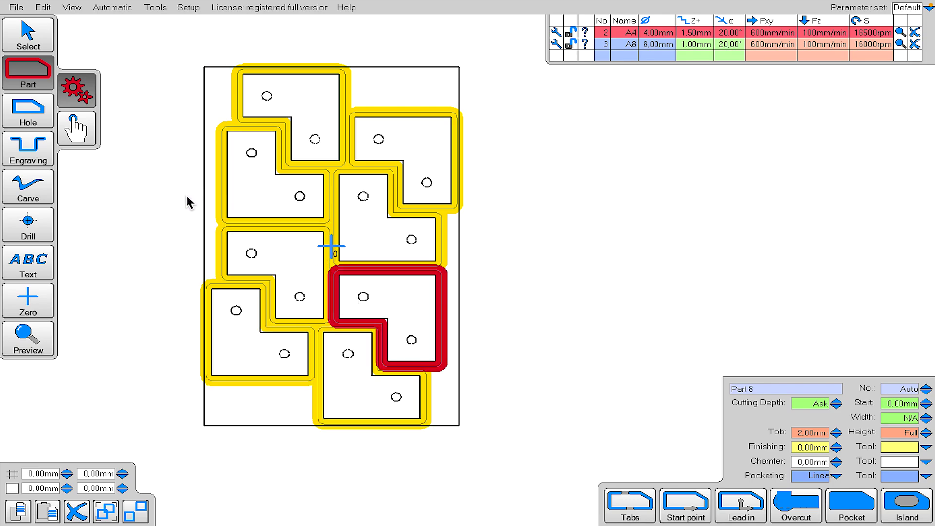
click(28, 34)
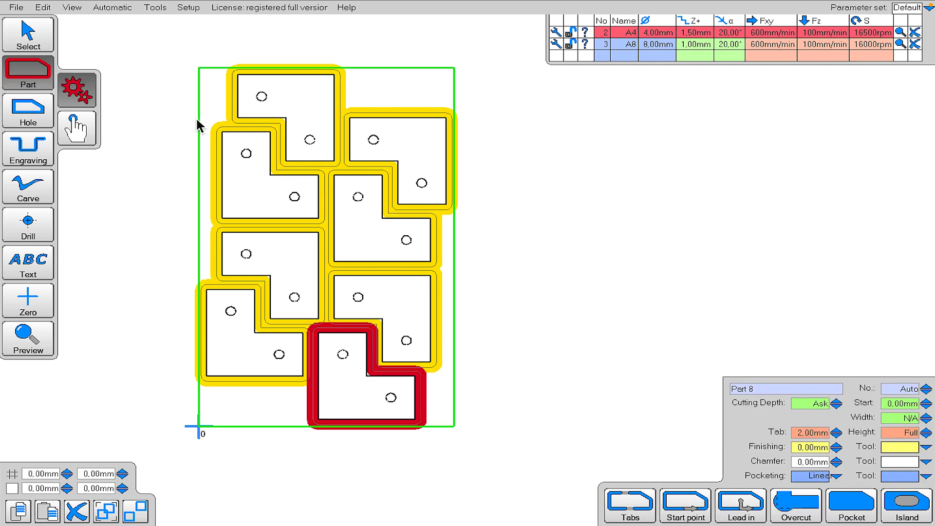
Create an island pocket of the sheet border around all L-shaped parts, then delete it
click(198, 107)
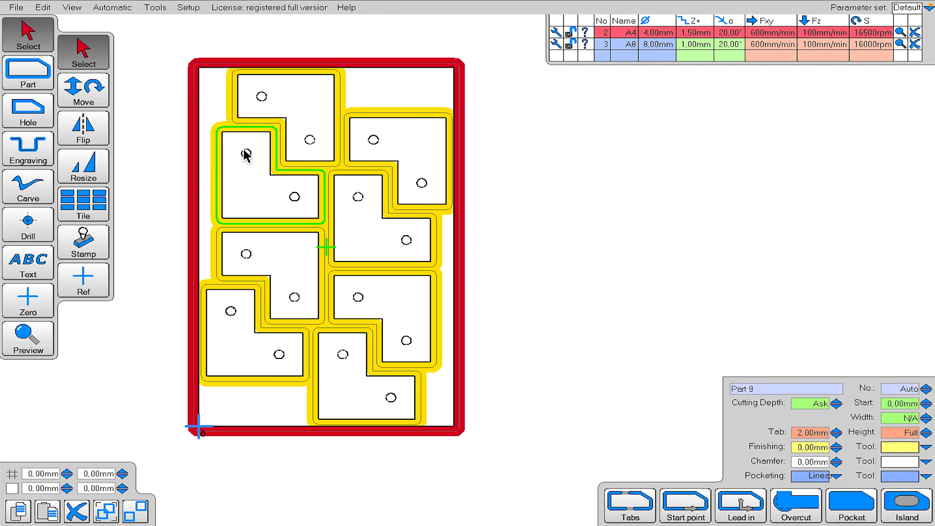
drag(235, 121, 296, 146)
click(348, 170)
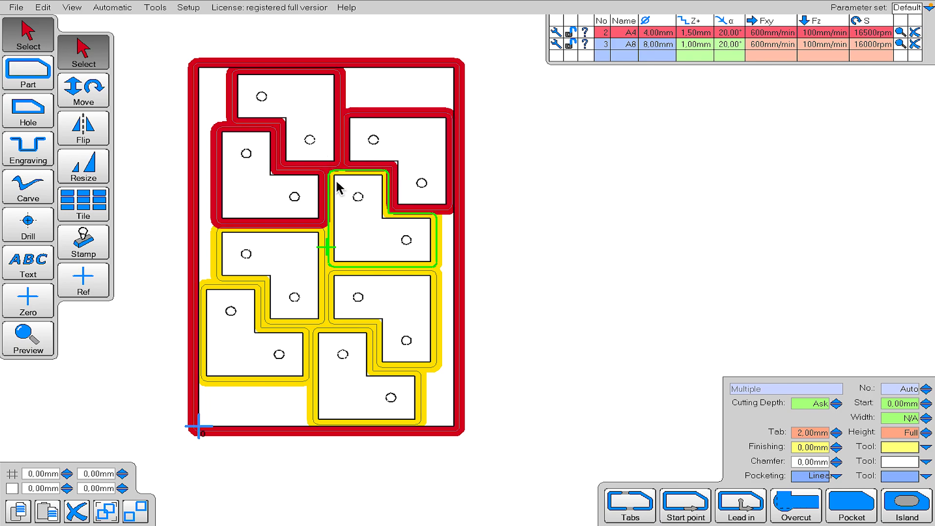
click(338, 184)
click(319, 244)
click(264, 317)
scroll(277, 319, up, 2)
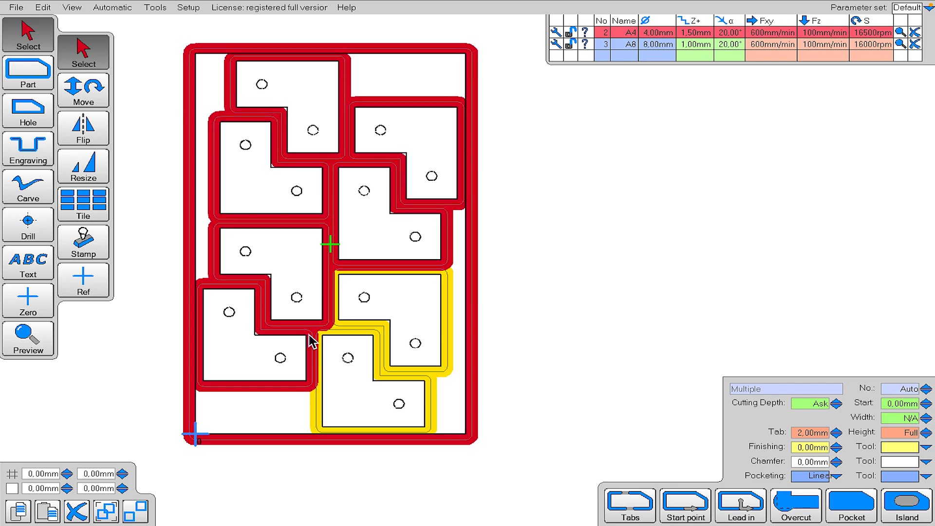
click(347, 327)
click(340, 332)
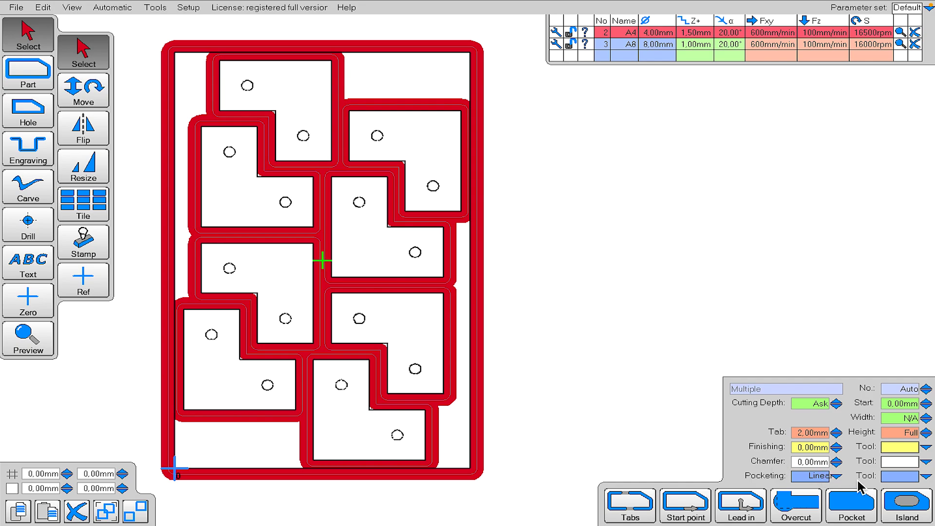
click(905, 505)
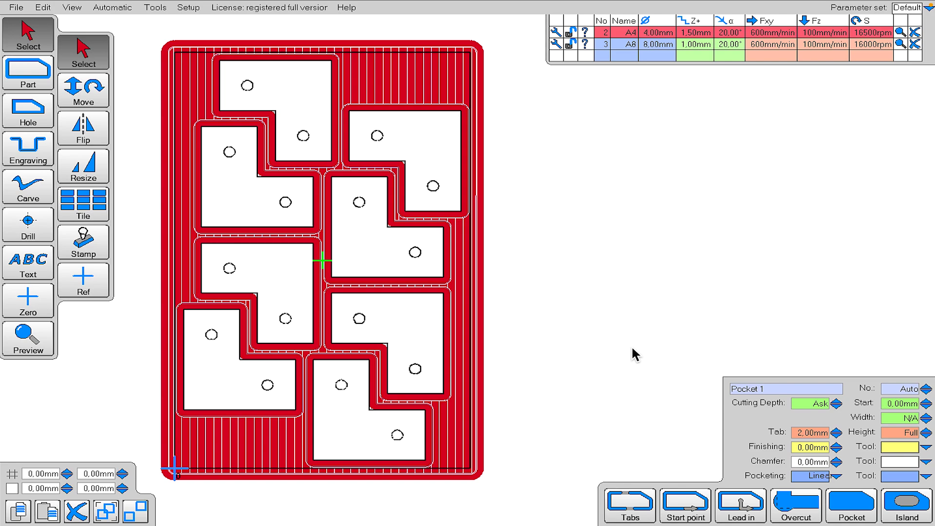
click(77, 511)
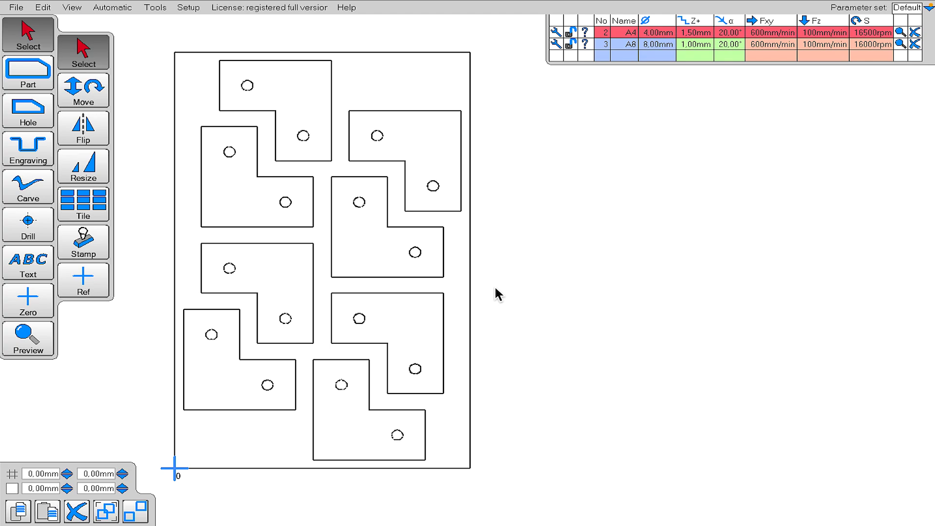
Begin a hand-traced Part outline around the cluster, along the top and down the right side
scroll(91, 114, down, 1)
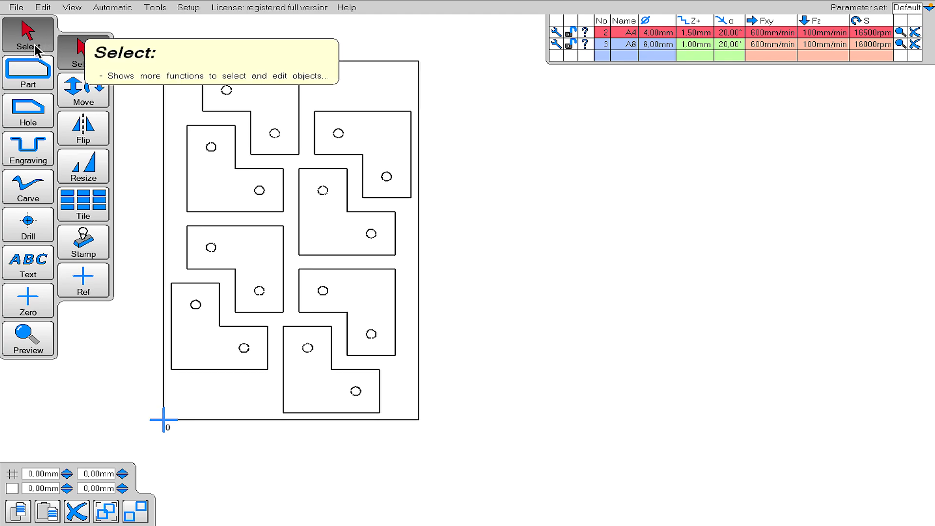
click(29, 77)
click(77, 127)
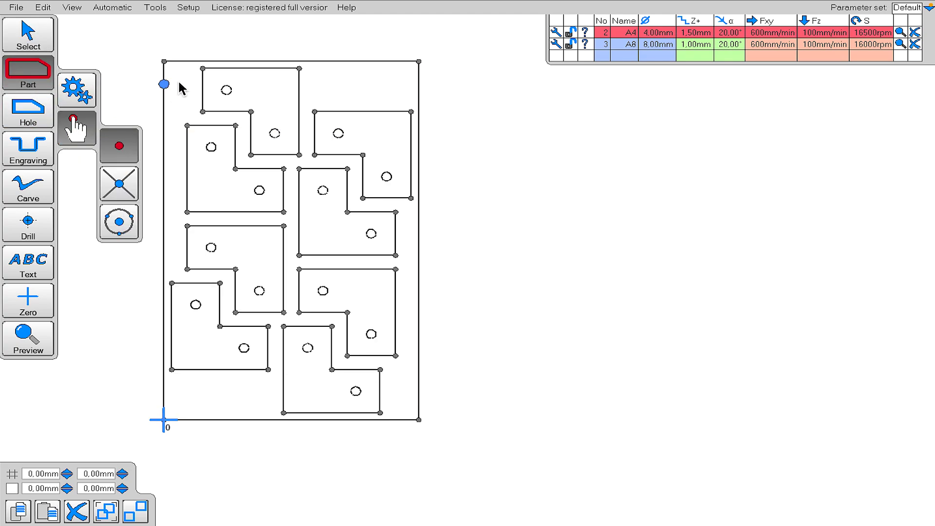
click(187, 125)
click(204, 70)
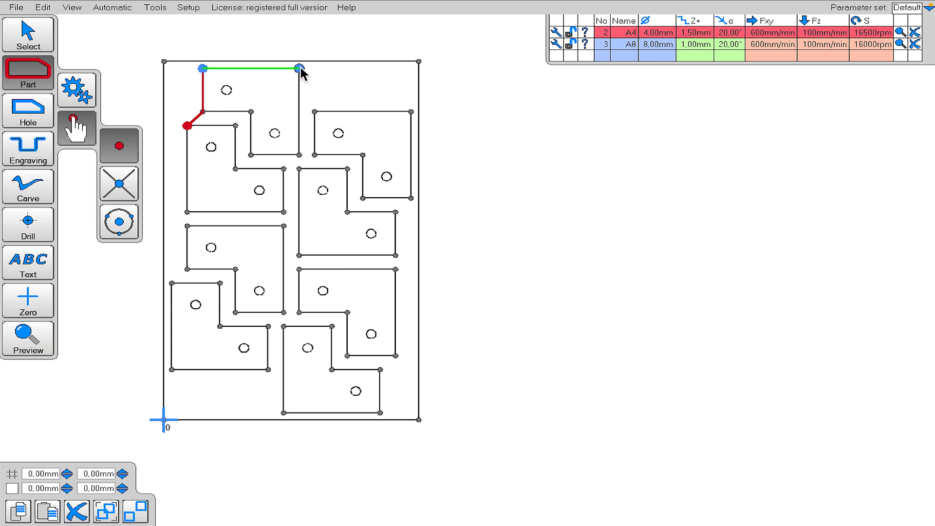
click(301, 69)
click(314, 112)
click(411, 113)
click(410, 198)
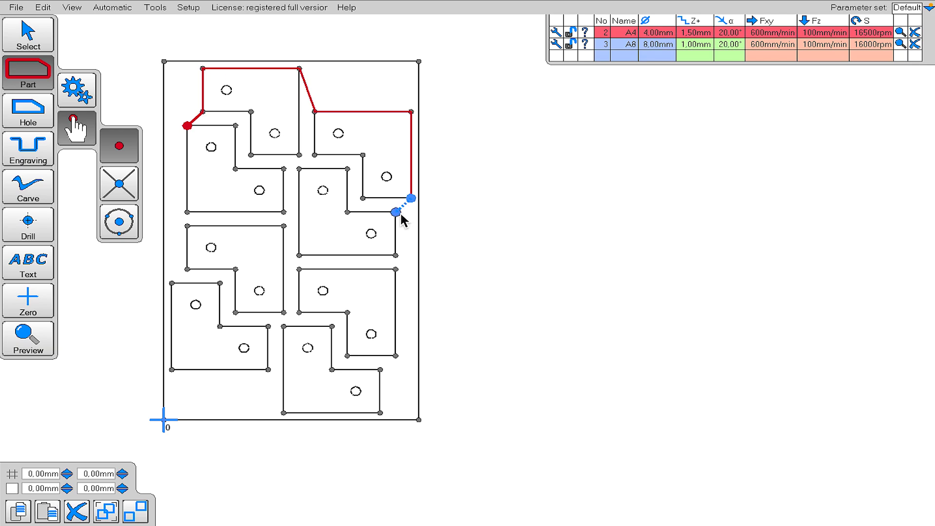
click(395, 212)
click(396, 255)
Continue the outline along the bottom and up the left side, closing it at the start point
click(396, 269)
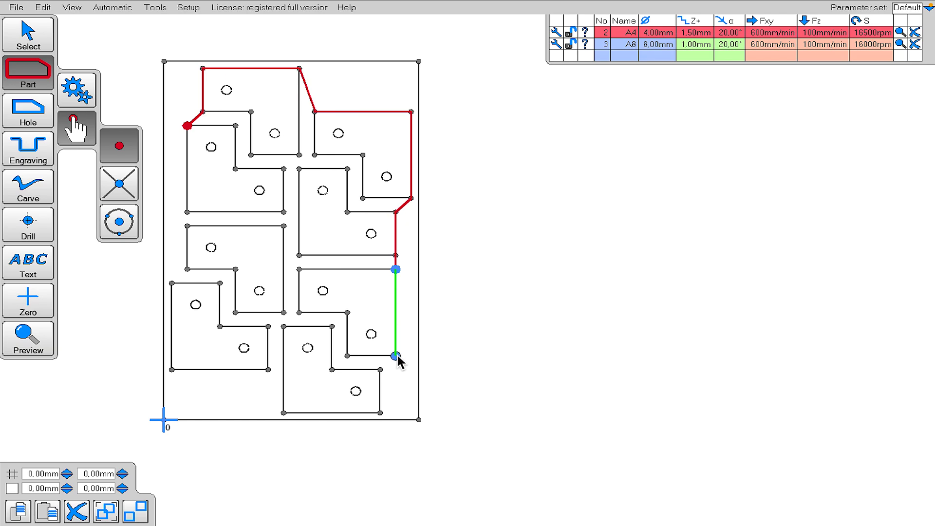
click(396, 355)
click(380, 369)
click(380, 413)
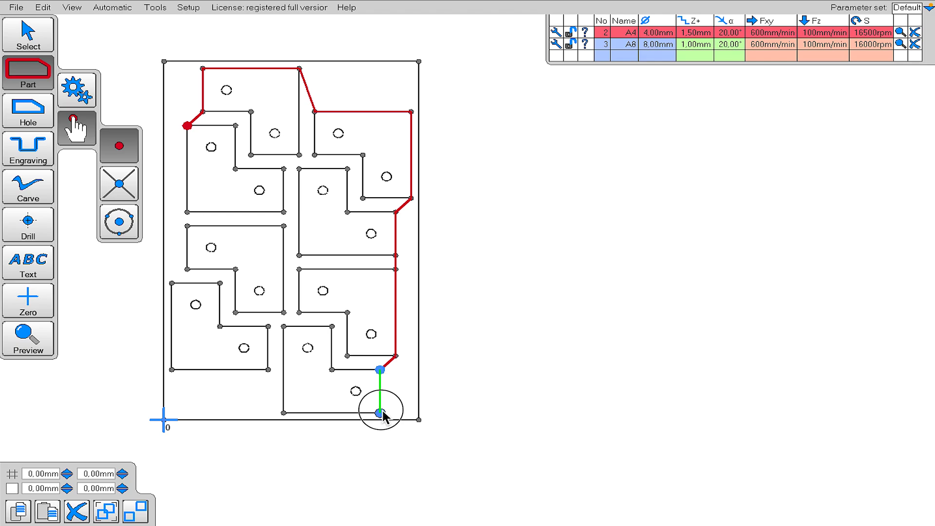
click(268, 370)
click(172, 371)
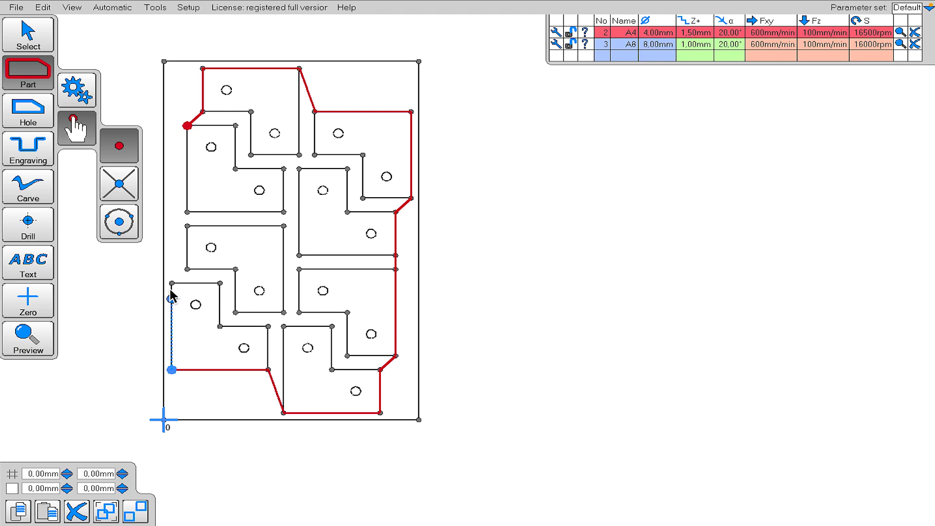
click(171, 284)
click(187, 269)
click(187, 226)
click(187, 126)
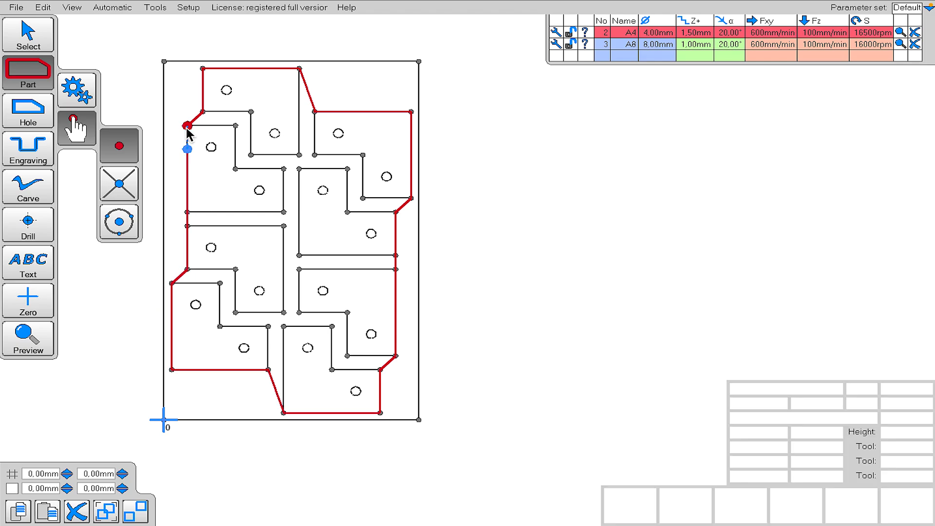
Turn the sheet border into a part and pocket between it and the parts' boundary as an island
click(92, 84)
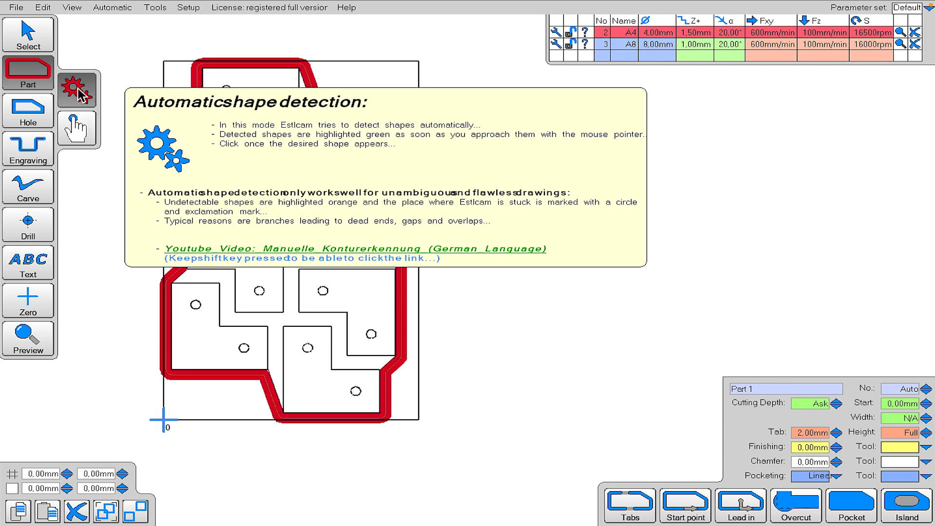
click(165, 72)
key(Escape)
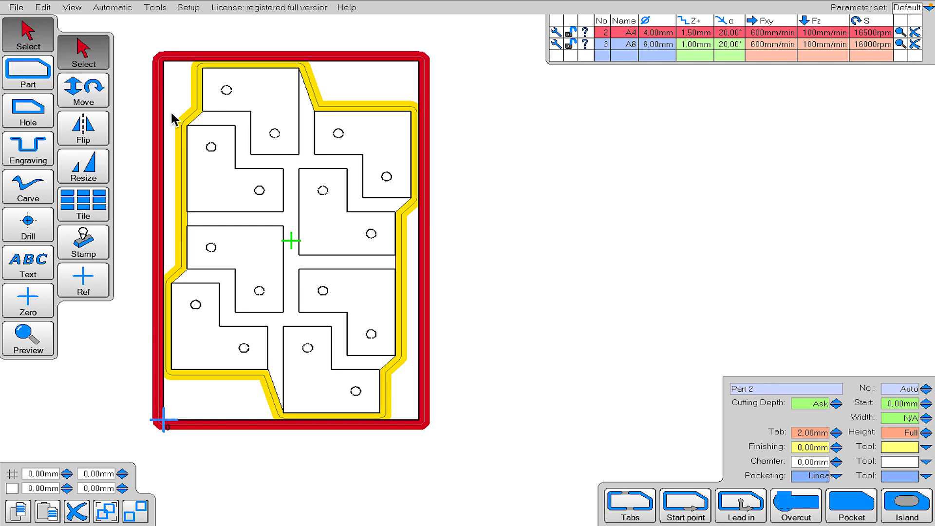
click(191, 122)
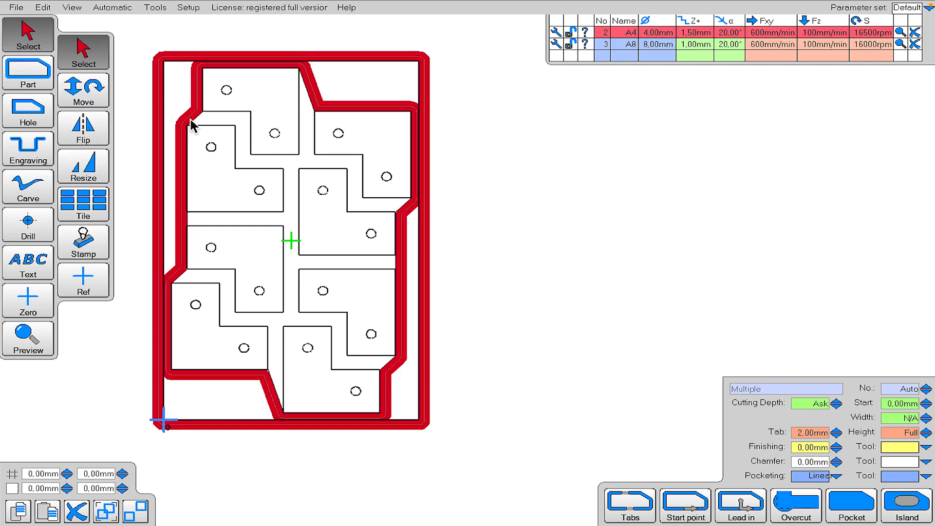
click(894, 508)
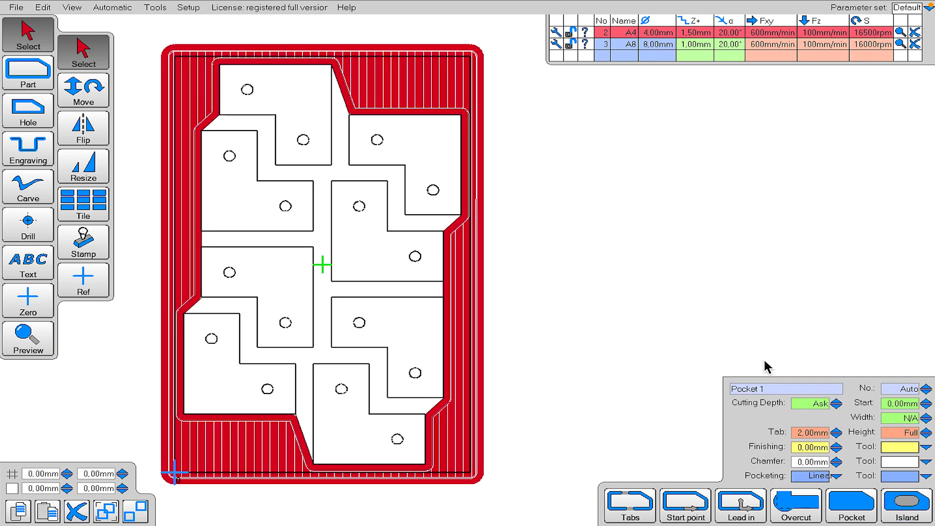
Give the island pocket machining order 20 and a 29 mm cutting depth
double_click(891, 389)
text(20)
double_click(811, 404)
text(29)
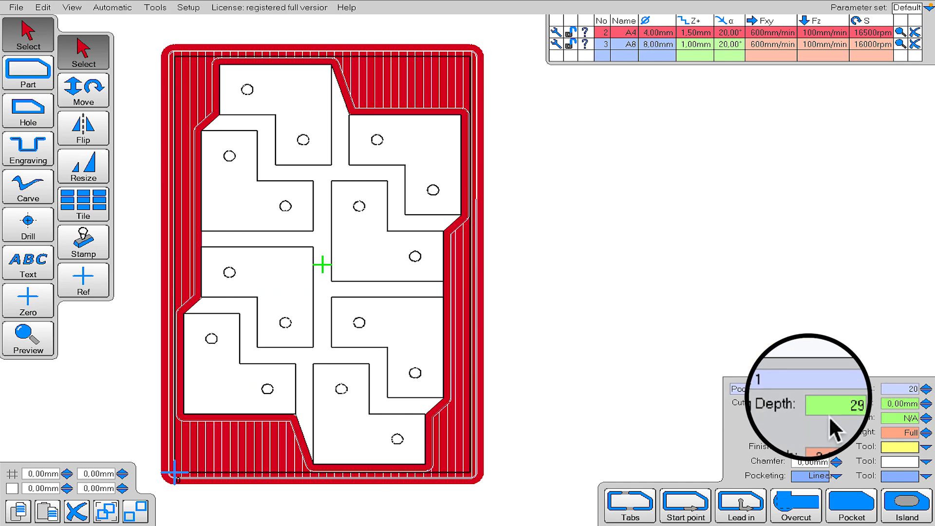
key(Return)
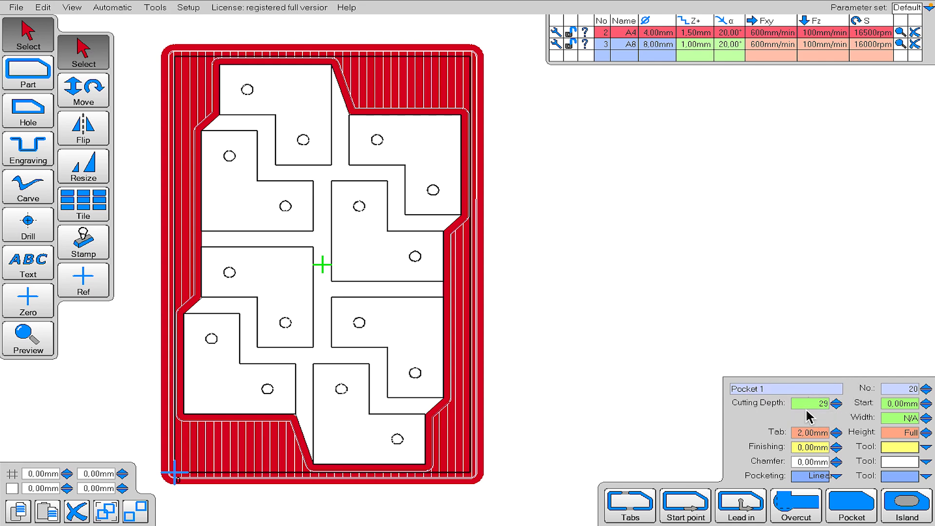
double_click(806, 406)
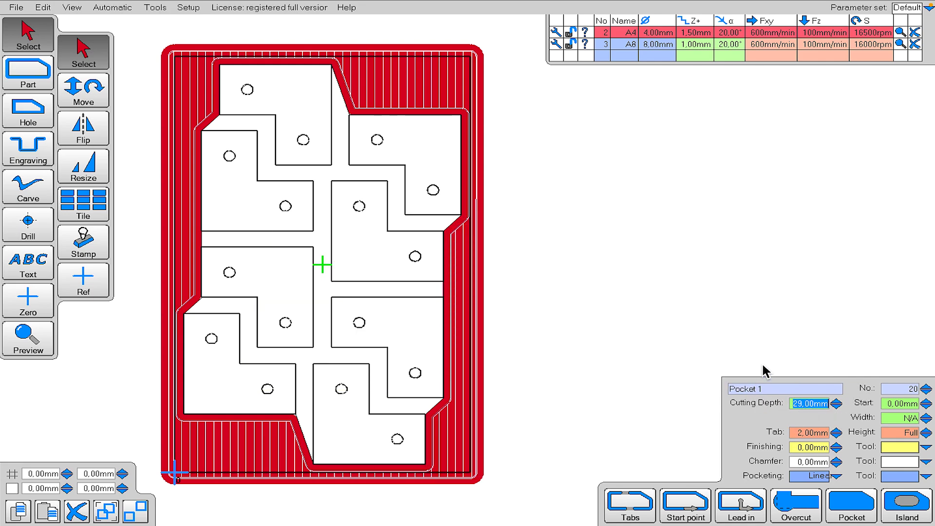
Start hand-tracing a hole outline at the top part's corner
click(35, 116)
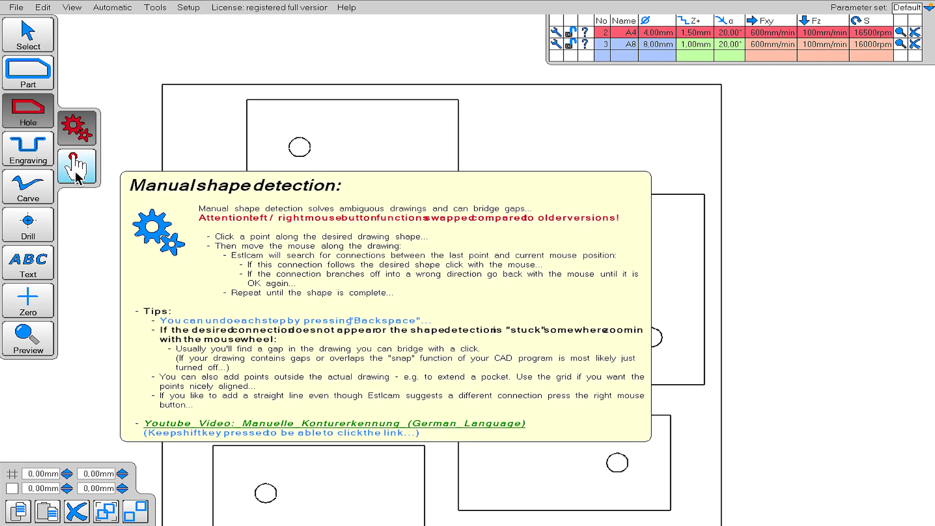
click(74, 170)
click(459, 100)
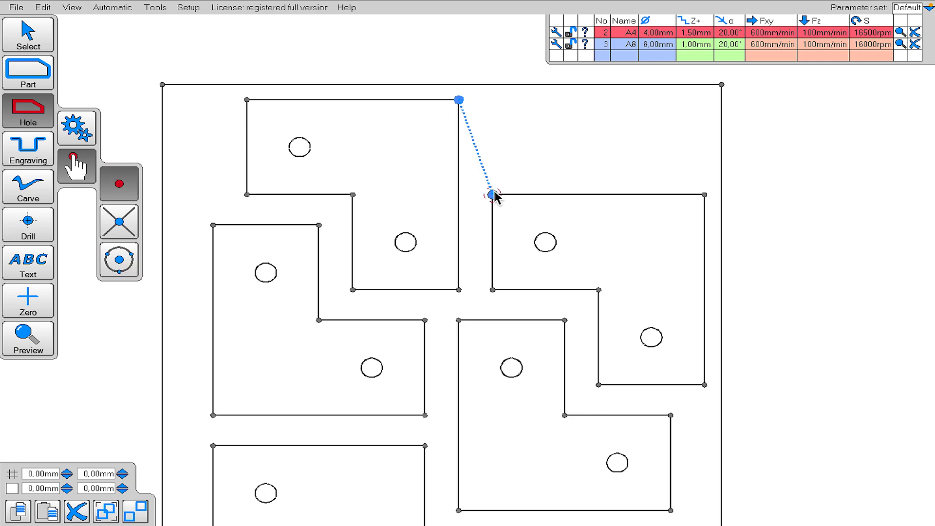
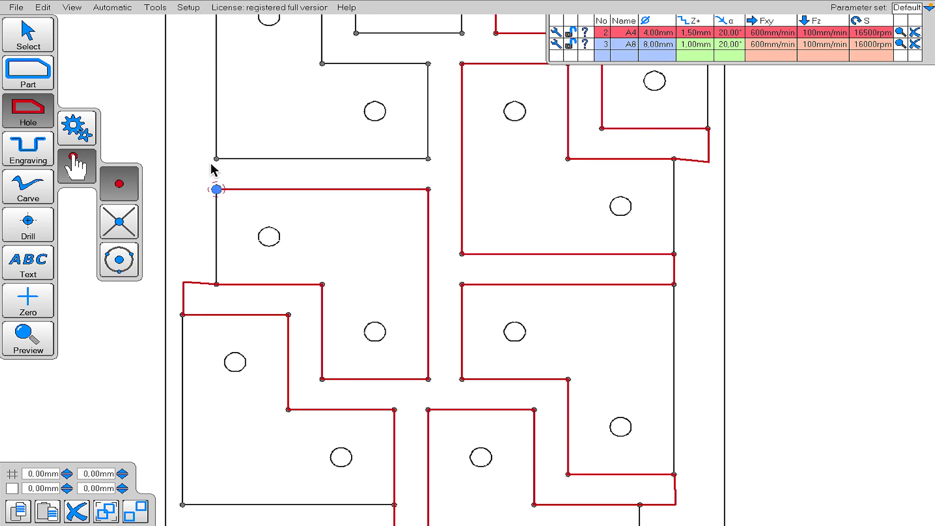
Draw a closed manual hole path through the channel corners between the nested parts
click(324, 231)
click(219, 231)
click(219, 197)
click(252, 200)
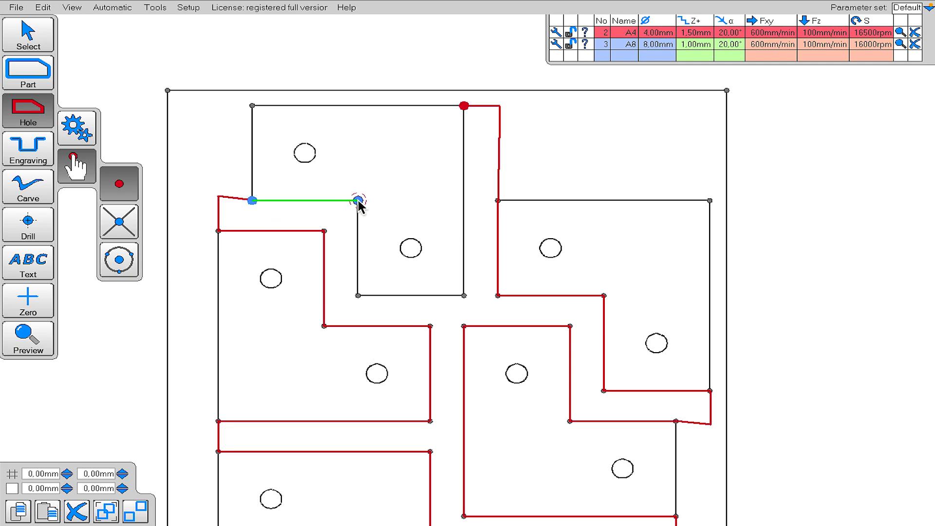
click(358, 200)
click(358, 295)
click(464, 296)
click(465, 106)
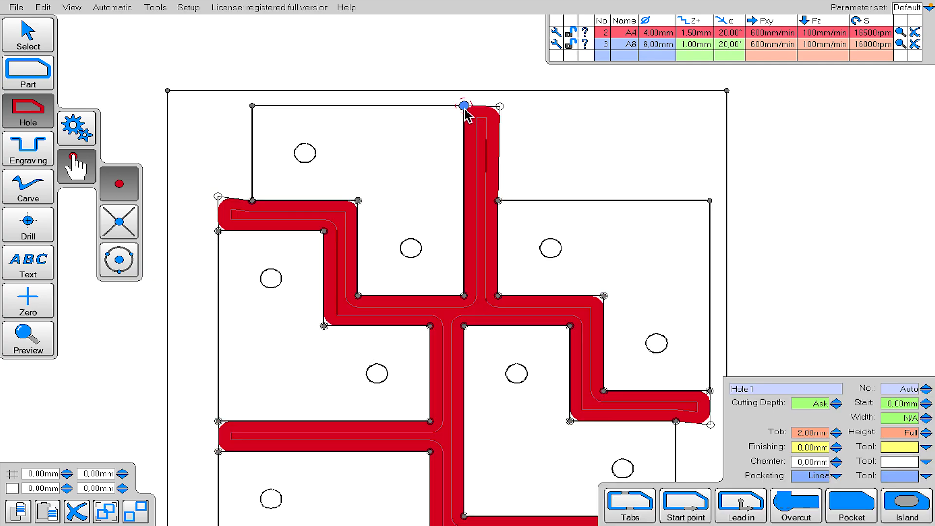
key(Escape)
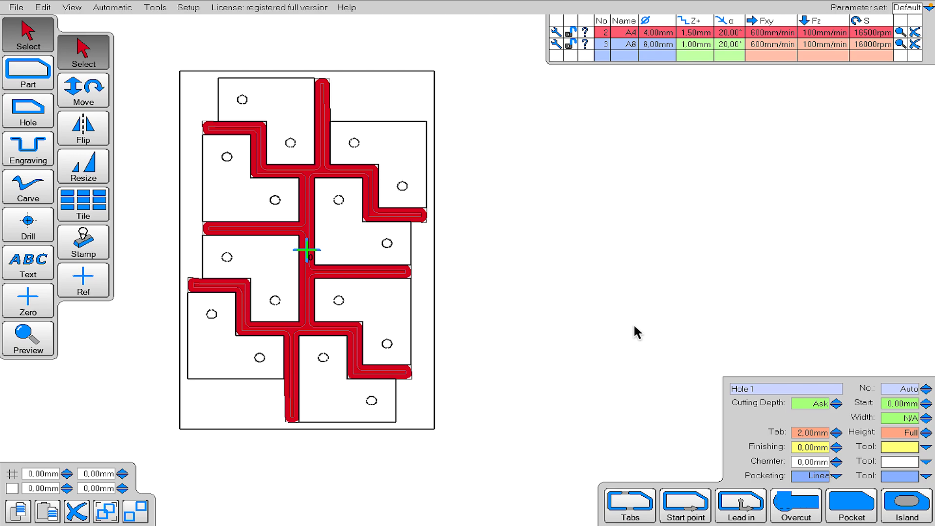
Give the hole machining order 30 and a 29 mm cutting depth
click(901, 389)
text(30)
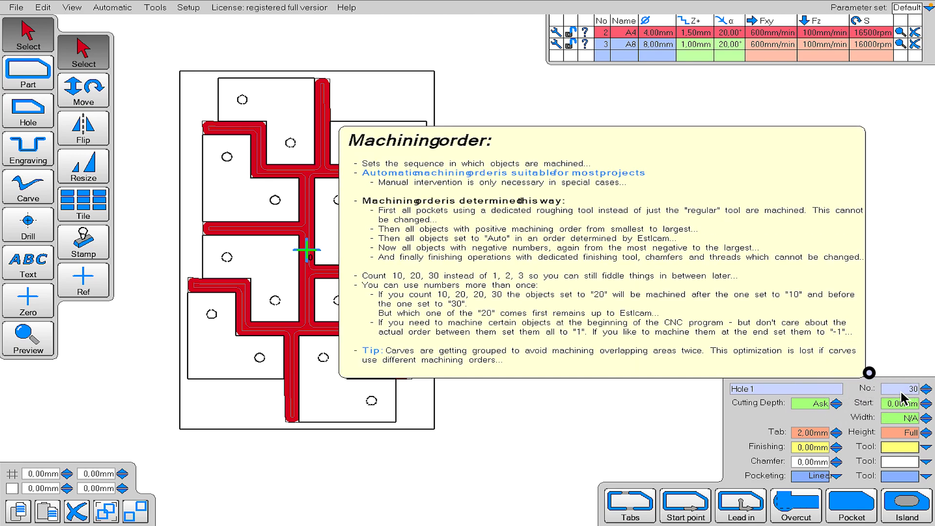
click(819, 404)
text(2)
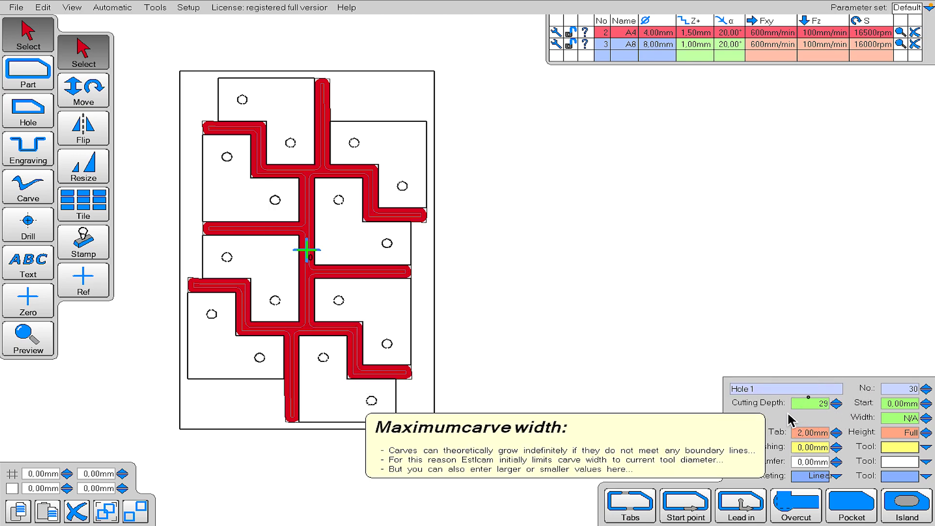
text(9)
key(Return)
Save the CNC program with default post-processor settings as 4d2.nc
click(817, 370)
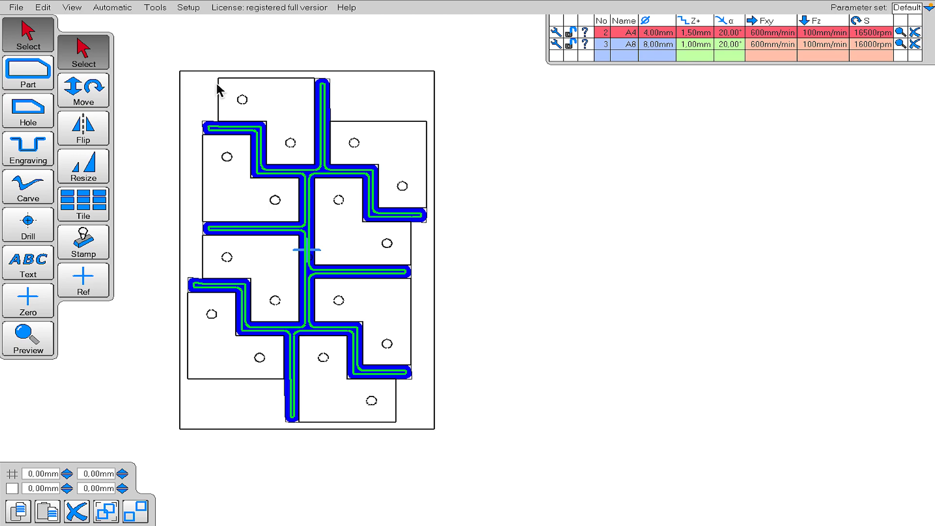
click(16, 7)
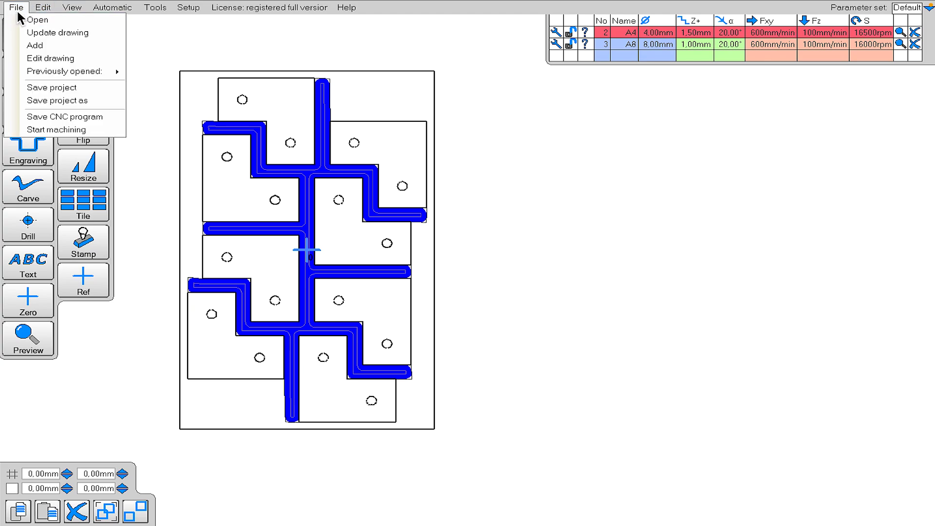
click(75, 117)
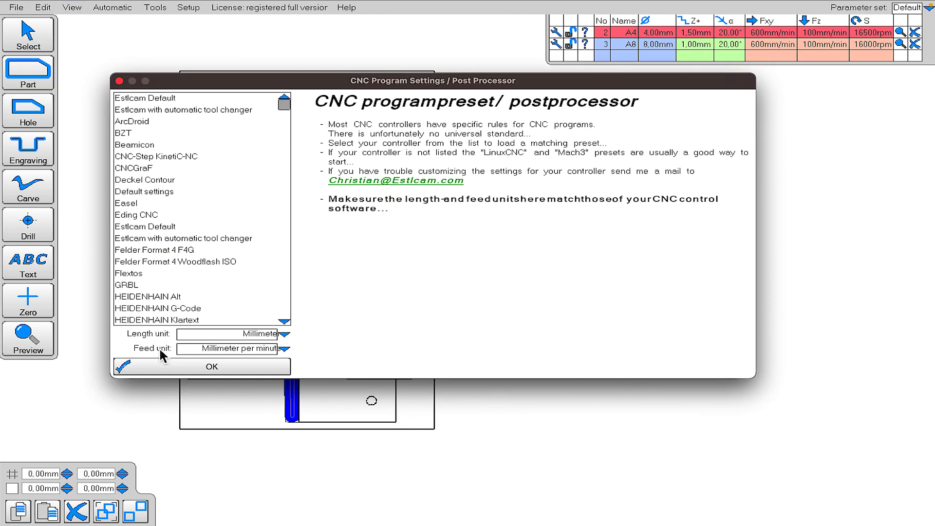
click(175, 370)
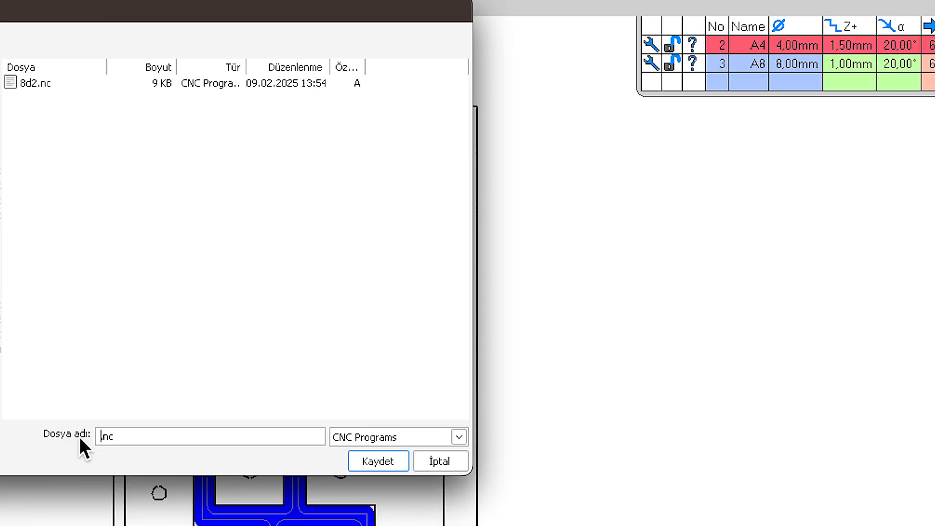
text(4d2)
click(363, 466)
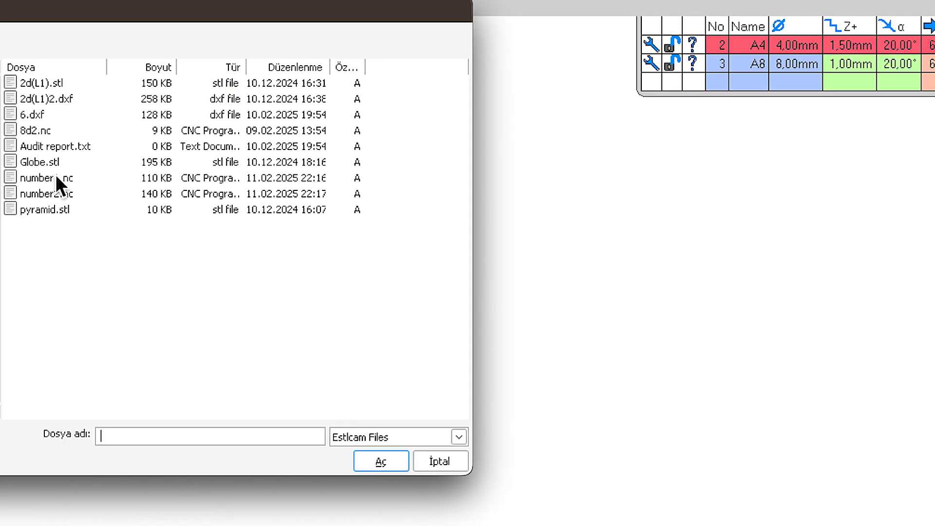
Open Globe.stl for 3D machining and keep it lying flat at 140 × 140 × 30 mm
click(42, 164)
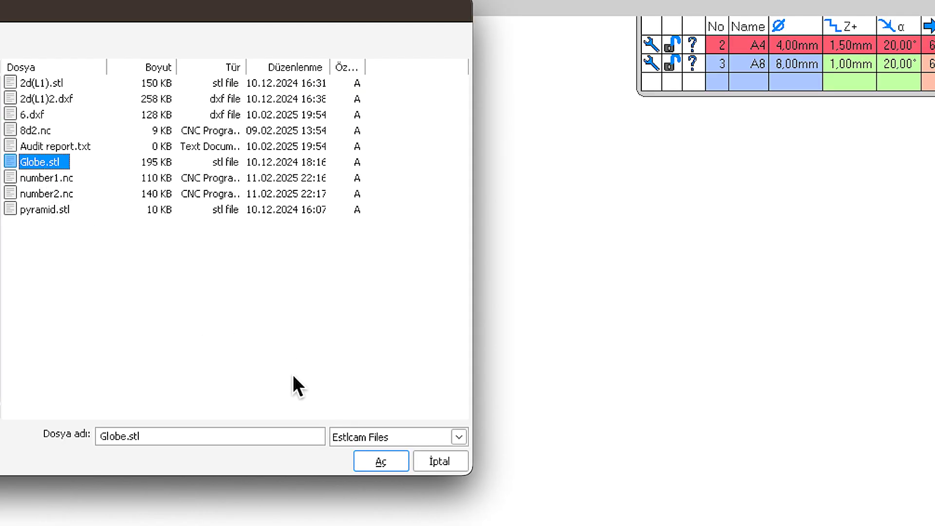
click(375, 463)
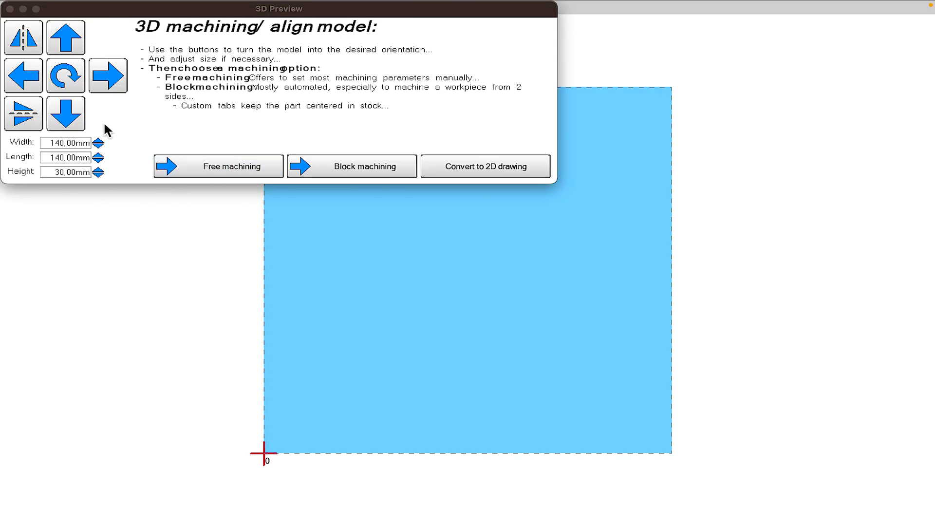
click(22, 80)
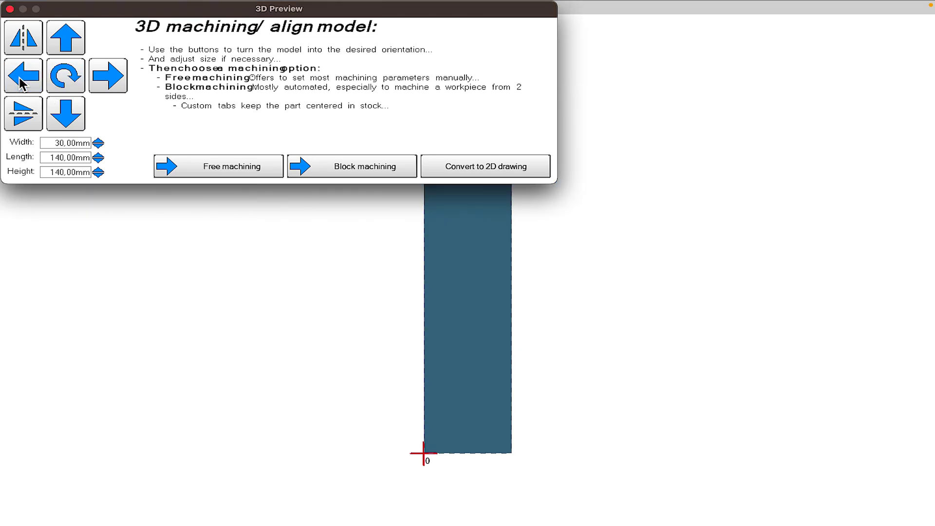
click(22, 82)
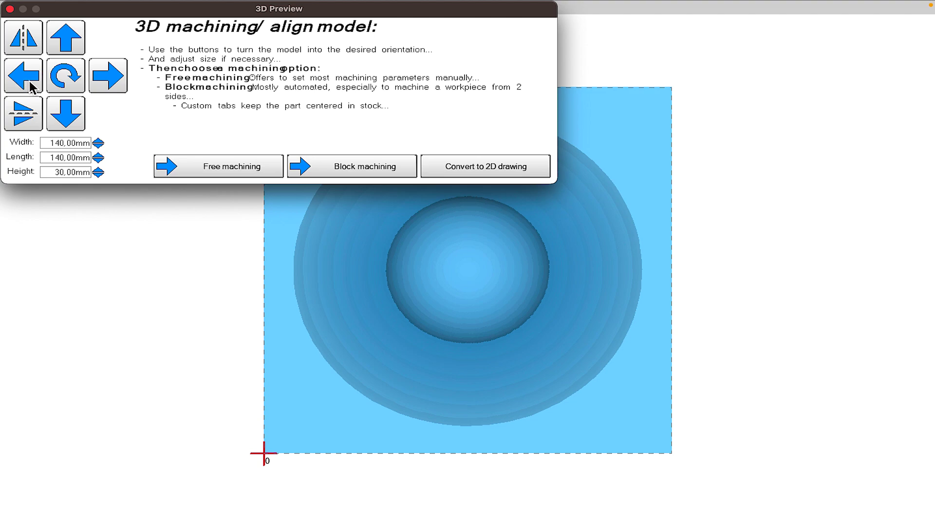
click(327, 170)
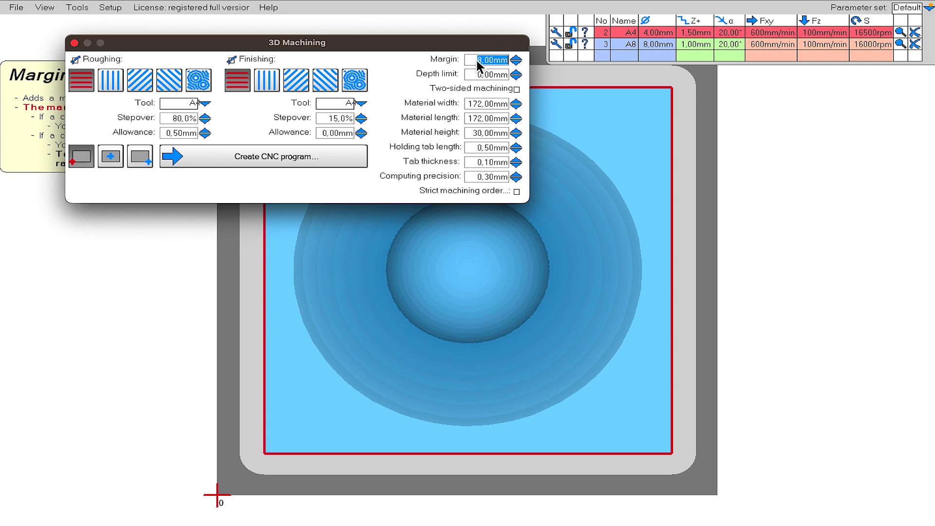
click(477, 60)
click(475, 58)
text(8)
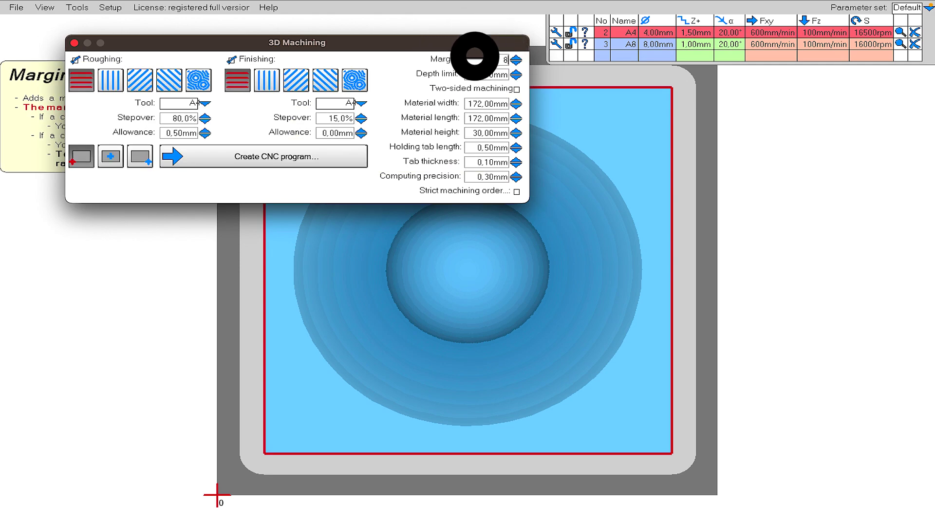
key(Return)
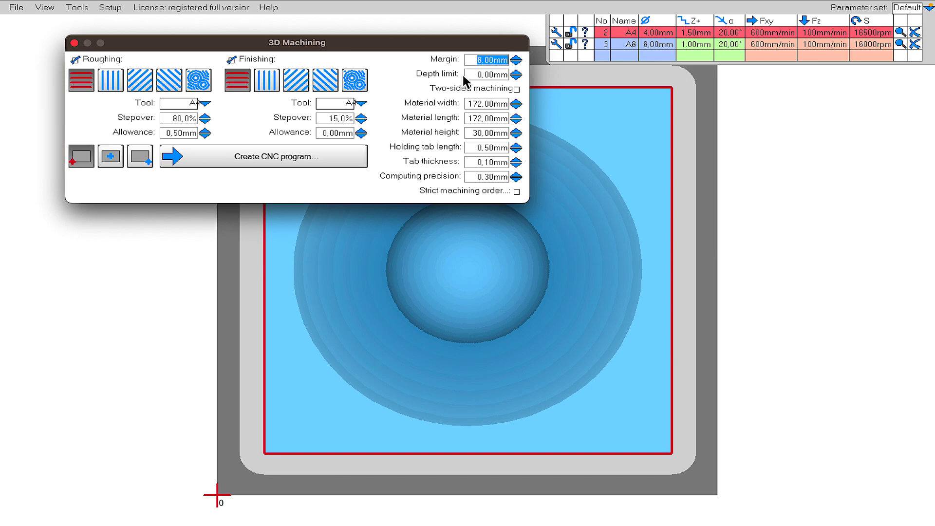
mouse_move(477, 78)
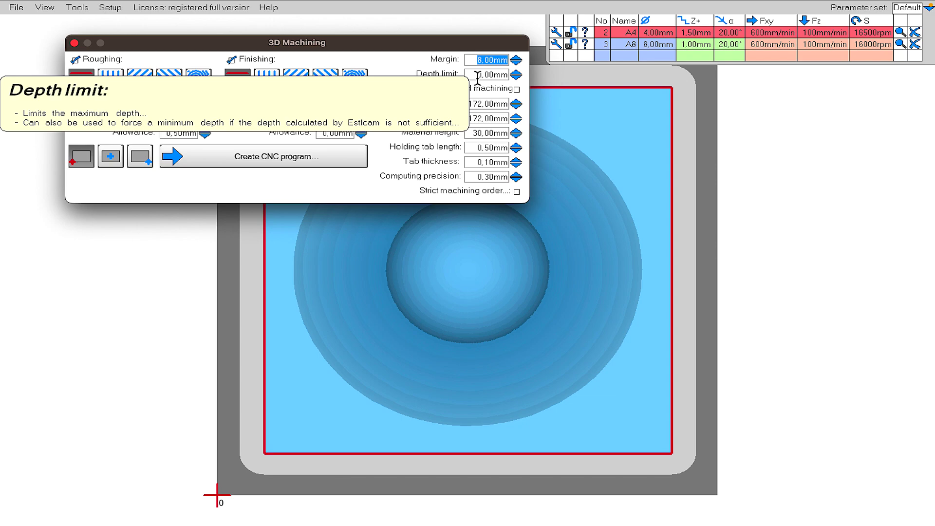
mouse_move(481, 179)
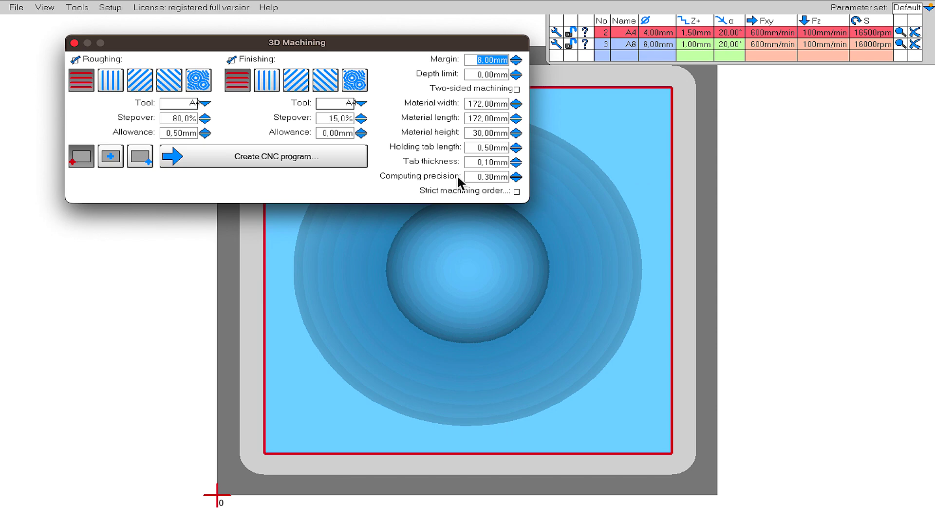
Place the workpiece zero at the bottom-left corner of the block
click(110, 158)
click(137, 158)
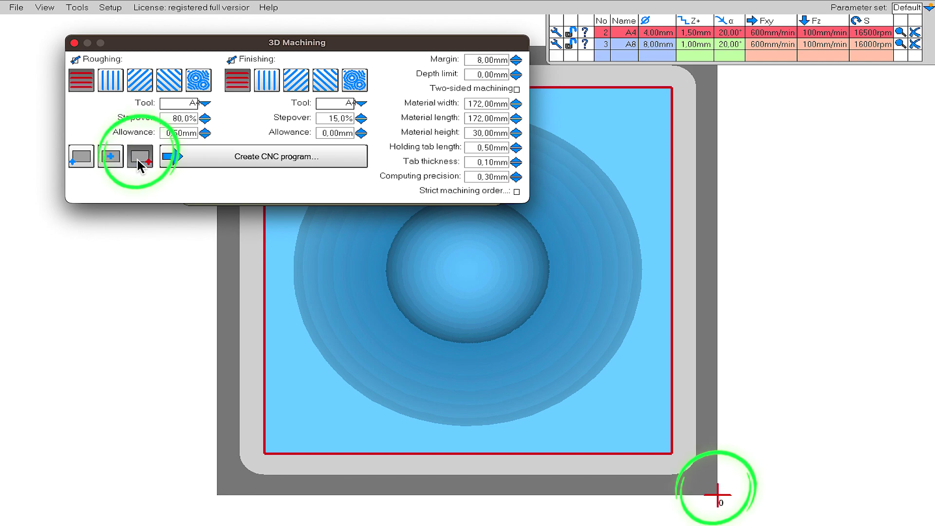
click(87, 157)
Rough with the A8 tool at 0,20 mm allowance and switch off finishing
mouse_move(78, 60)
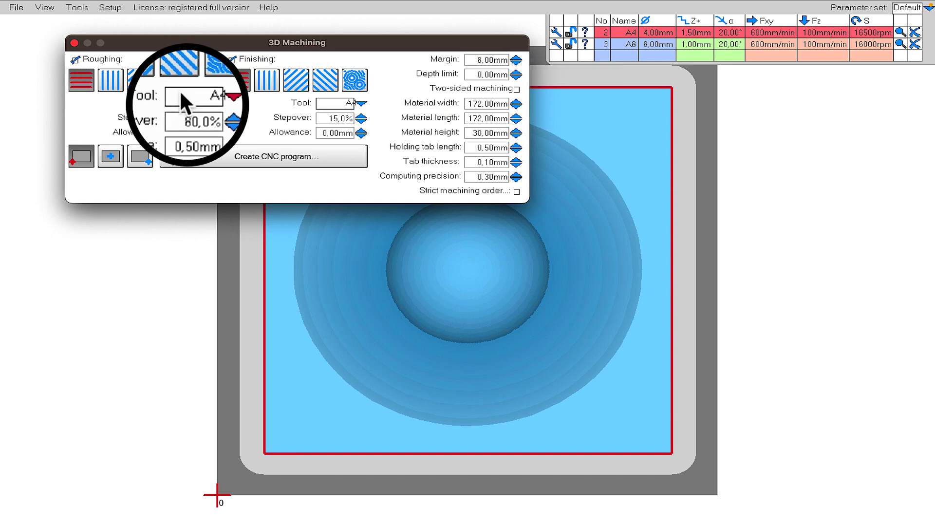
click(174, 102)
click(180, 121)
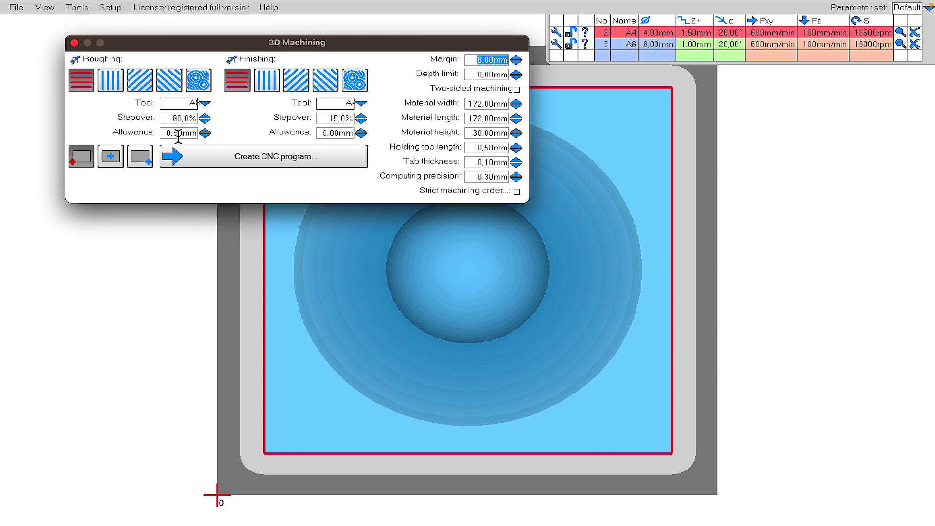
mouse_move(177, 137)
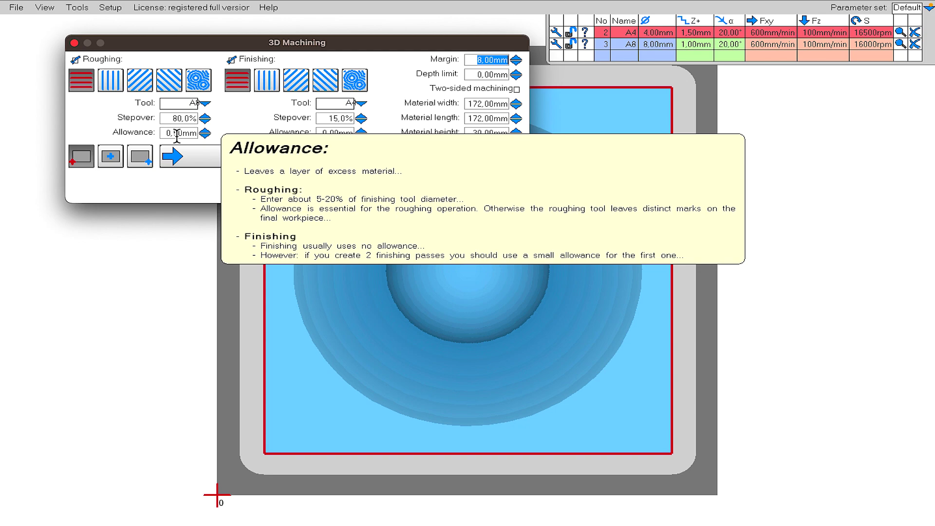
click(177, 134)
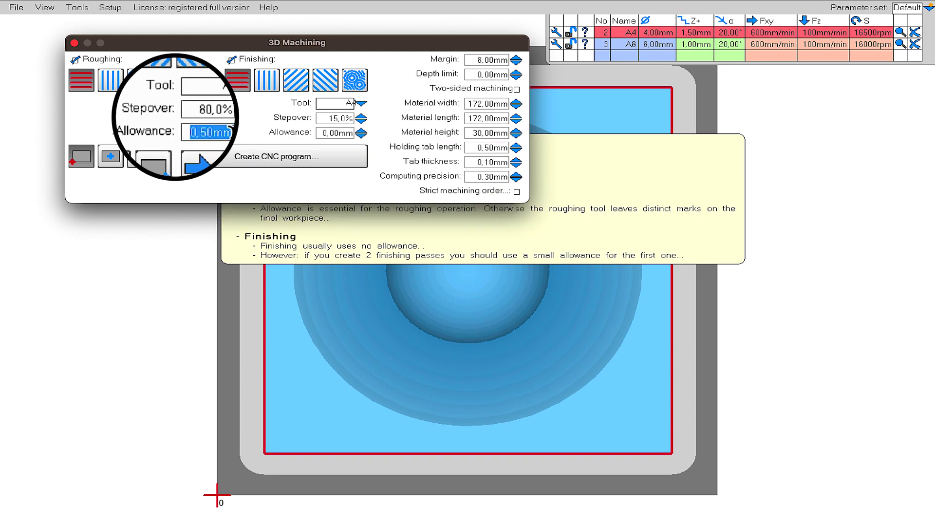
text(0)
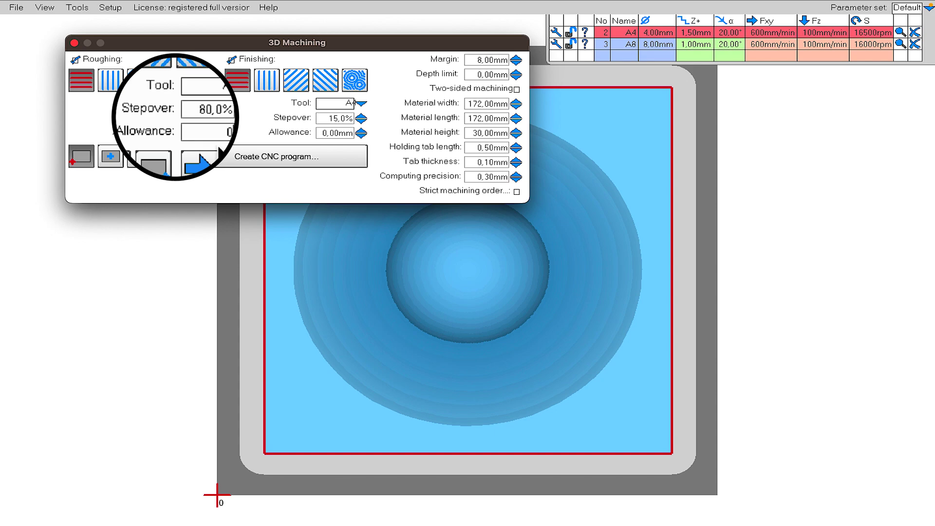
text(,2)
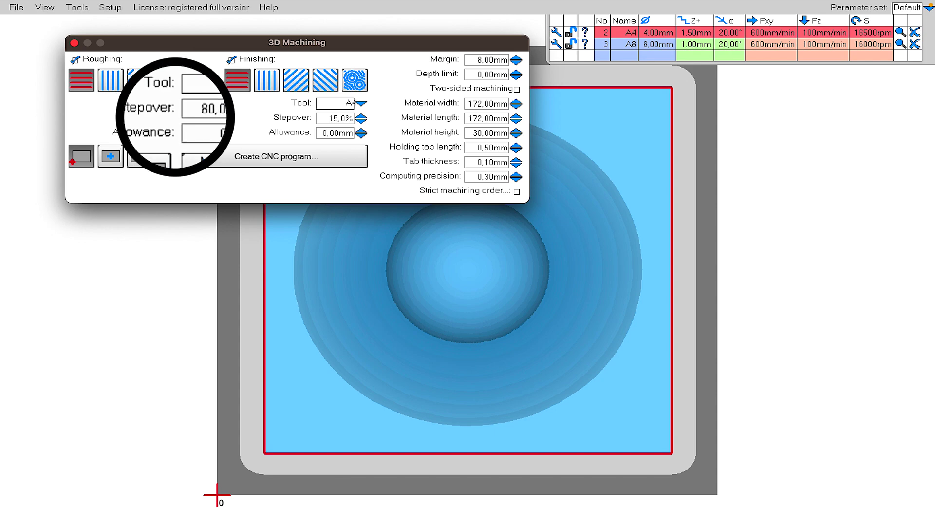
key(Return)
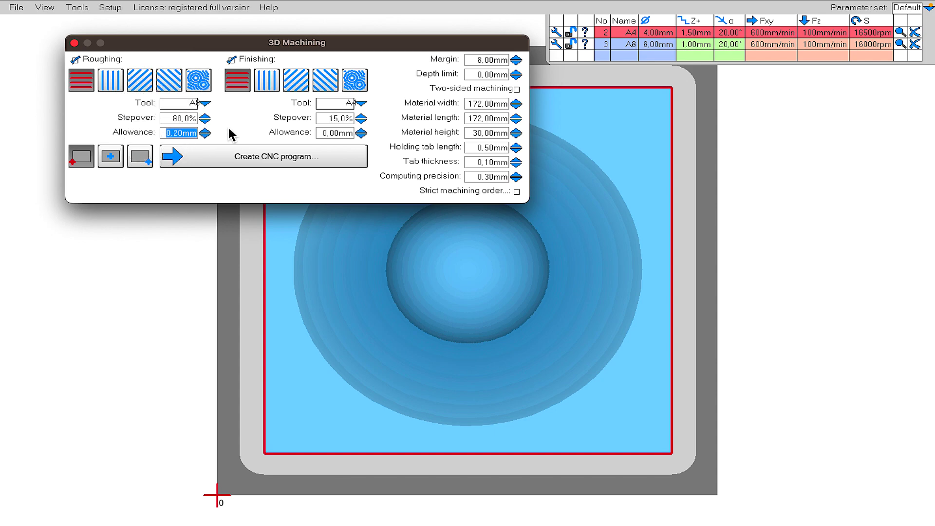
click(235, 61)
Generate the roughing-only program, save it as n1.nc, and close the simulation
click(226, 164)
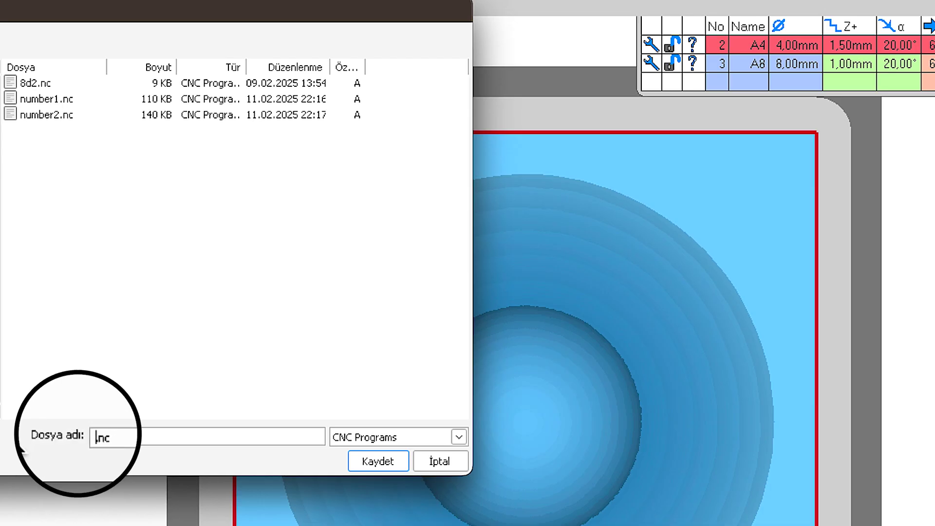
text(n1)
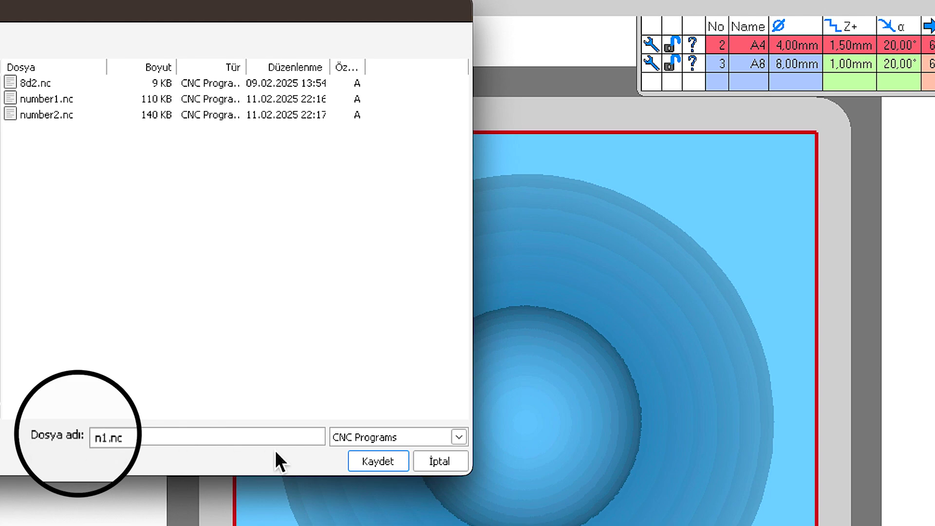
click(368, 463)
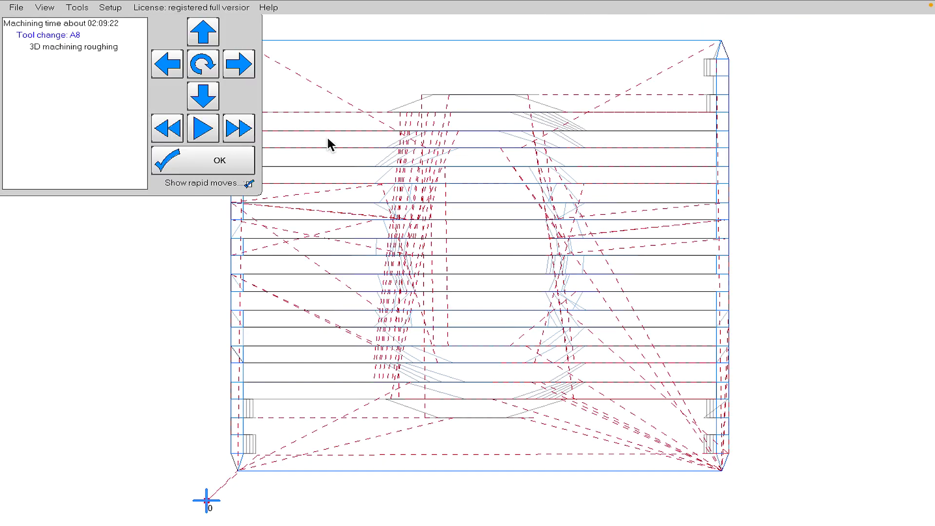
click(197, 165)
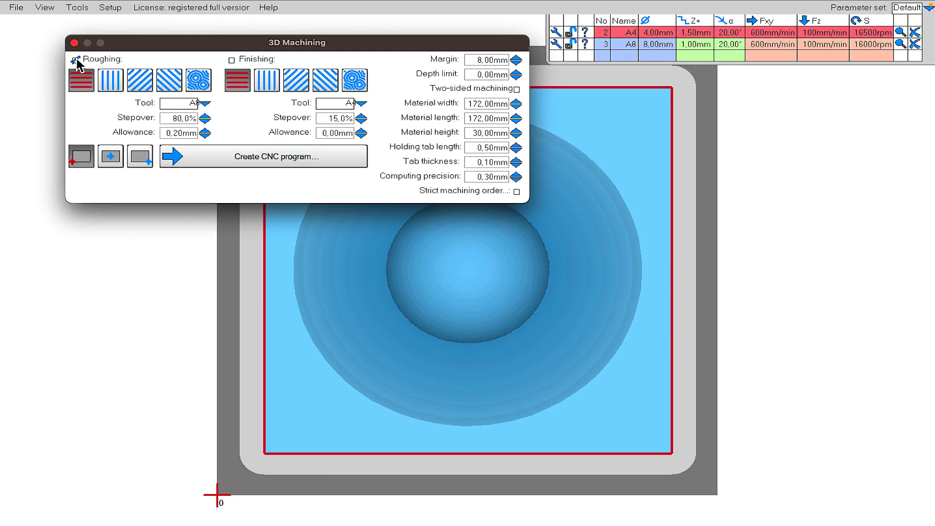
Switch to finishing only and generate the program, naming it n2.nc
click(75, 59)
click(232, 60)
click(226, 157)
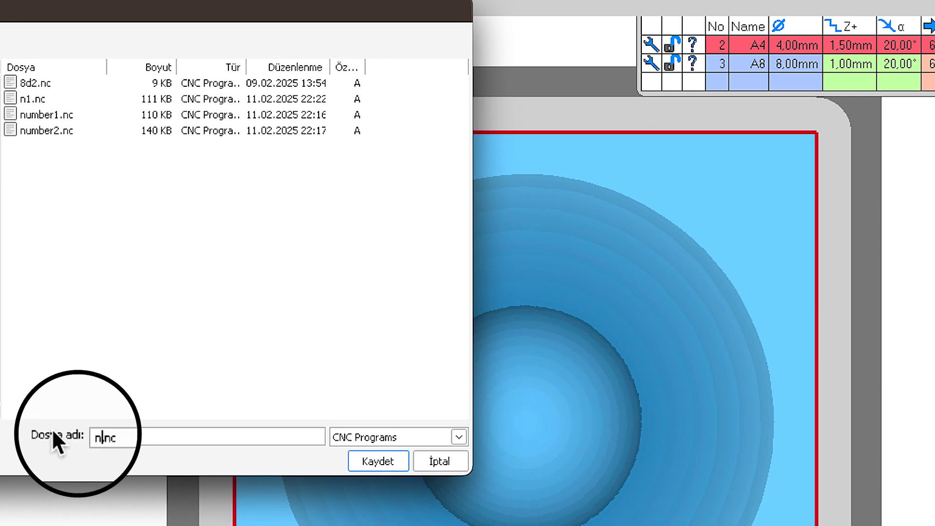
text(2)
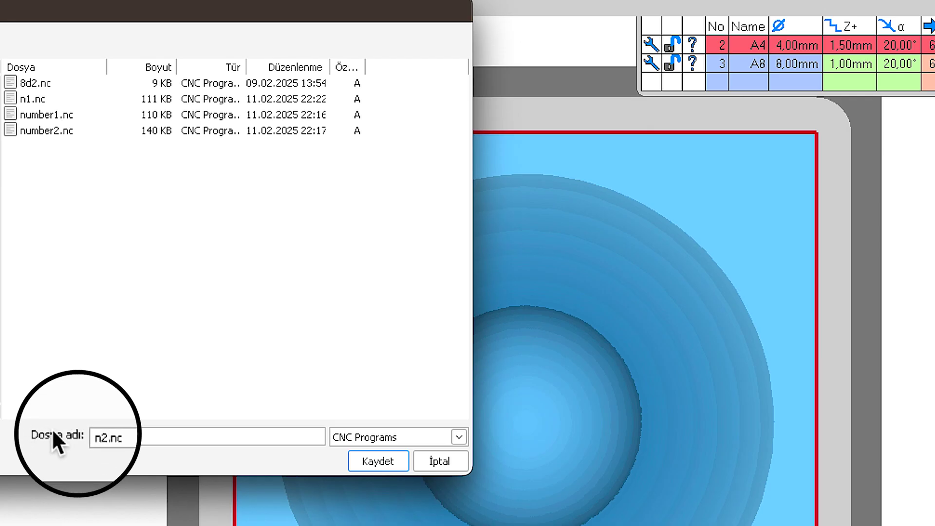